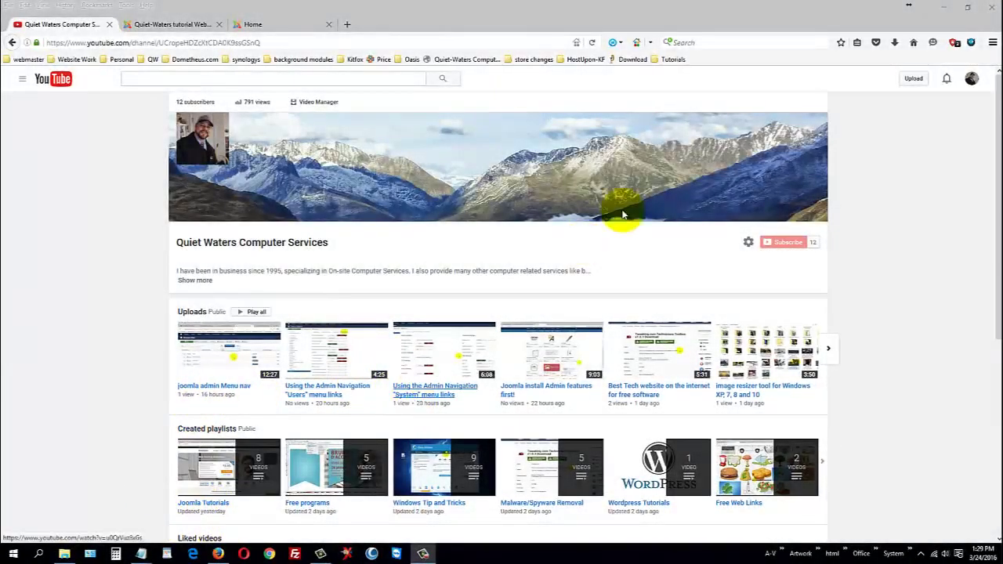
# In the admin tab, open Content > Media to view the images root, then the Components menu
pyautogui.click(179, 25)
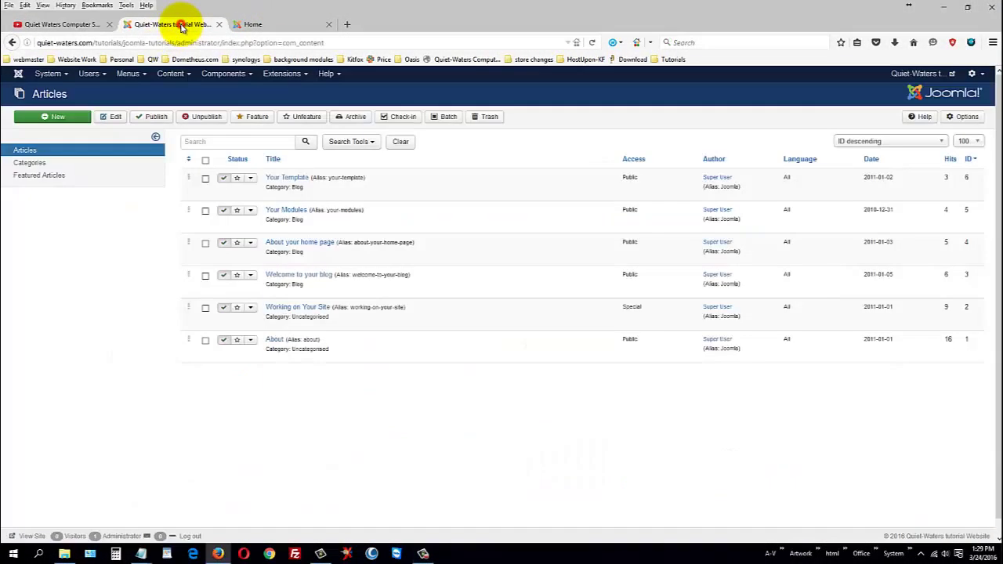
pyautogui.click(170, 73)
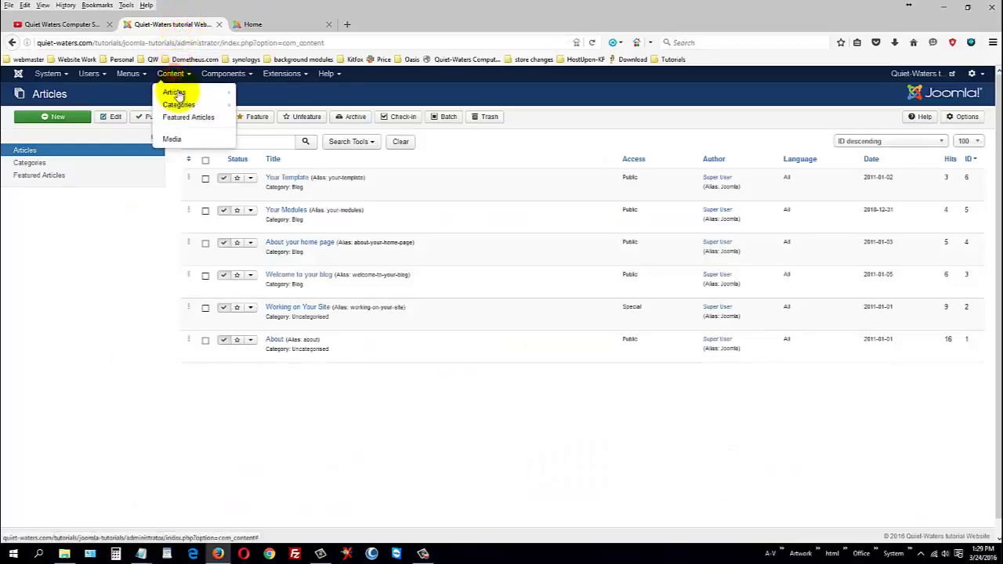
pyautogui.click(172, 139)
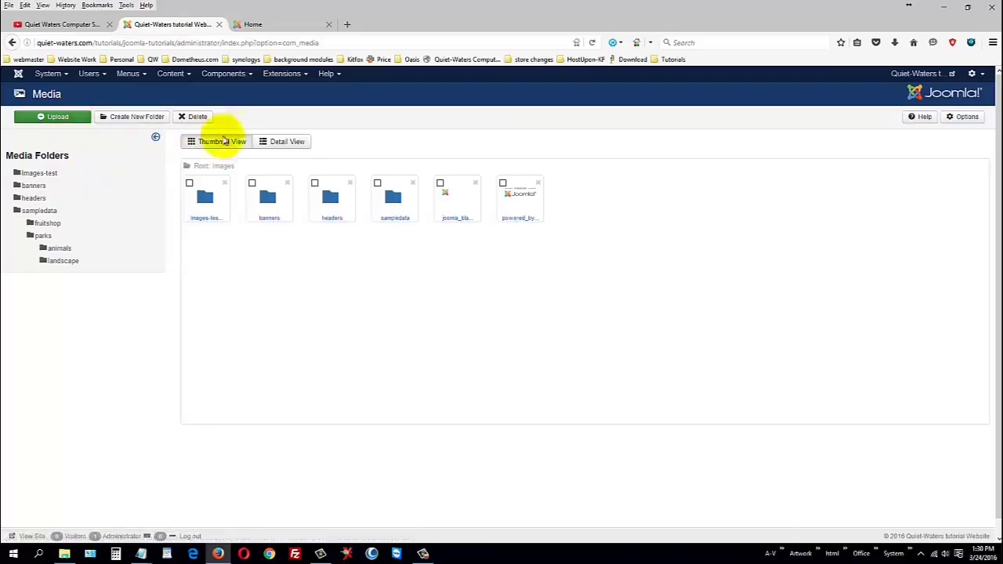
pyautogui.click(230, 76)
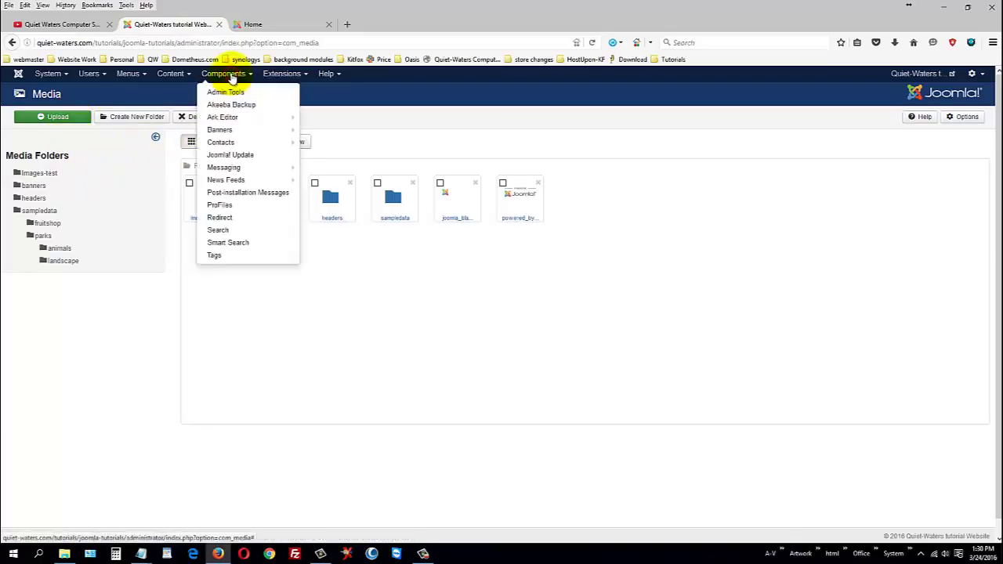
# Launch ProFiles and navigate into the empty images/images-test folder
pyautogui.click(248, 207)
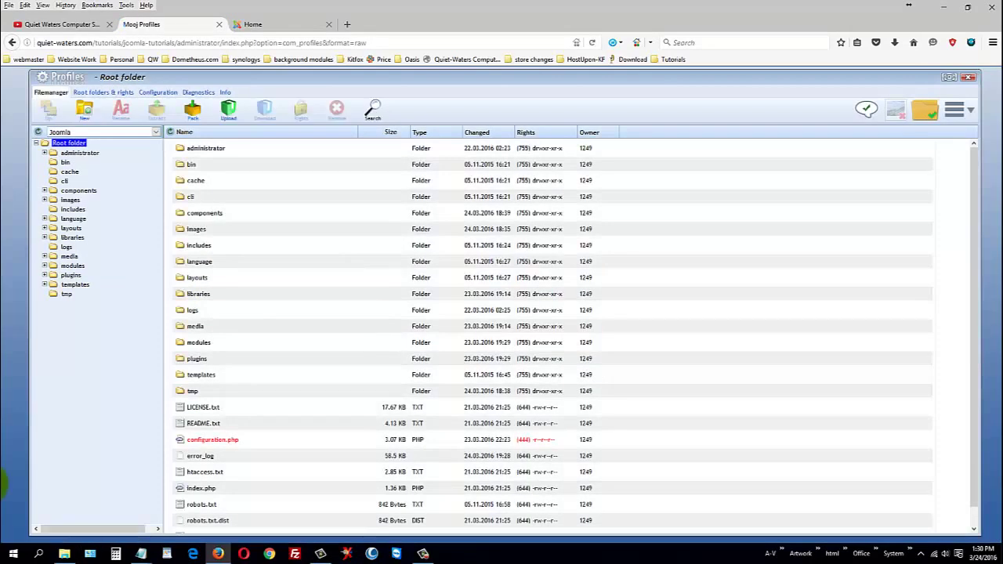
pyautogui.doubleClick(195, 229)
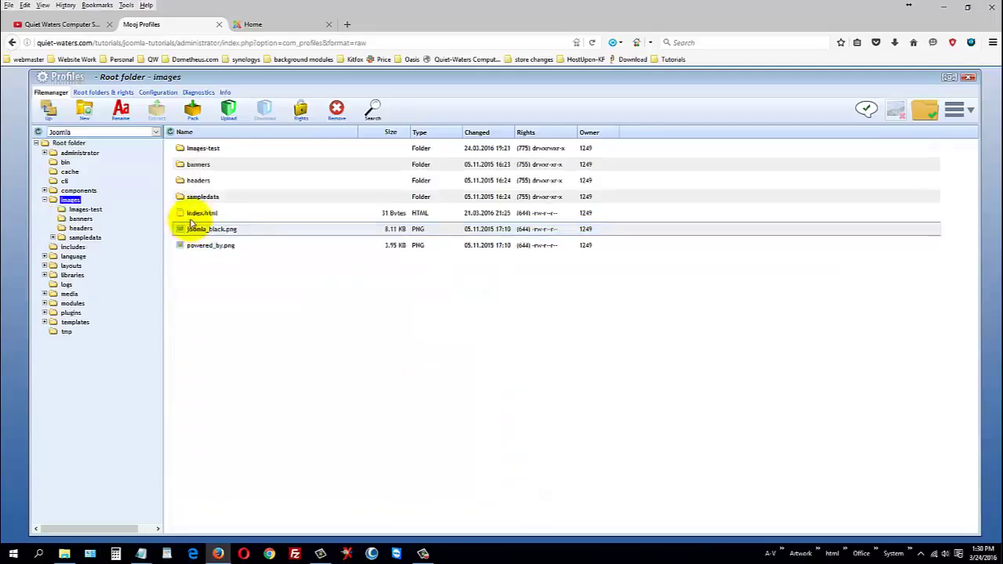
pyautogui.click(206, 149)
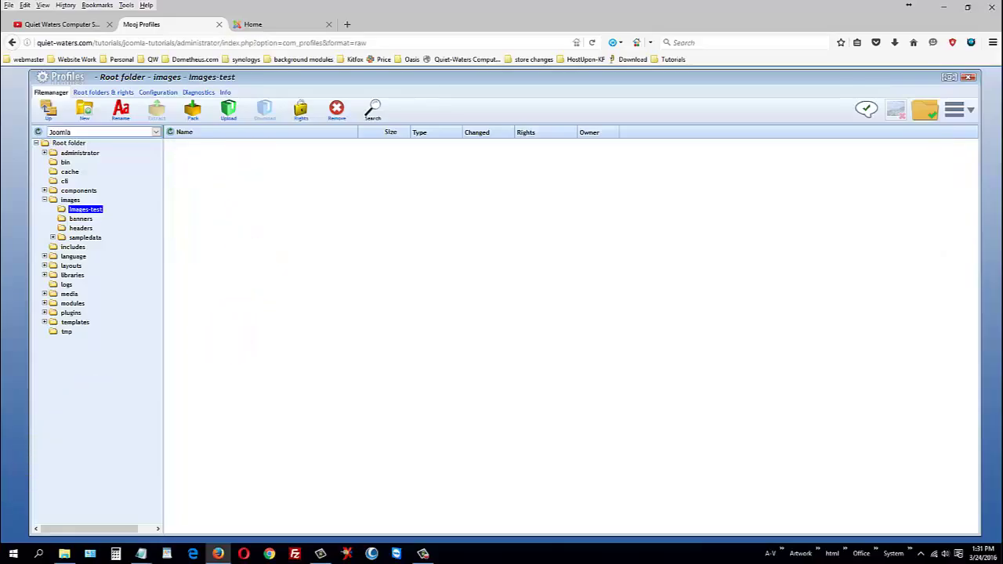
# Drag tags.txt, pdf-sample.pdf and twelve image files from File Explorer into images-test, then exit ProFiles
pyautogui.click(64, 553)
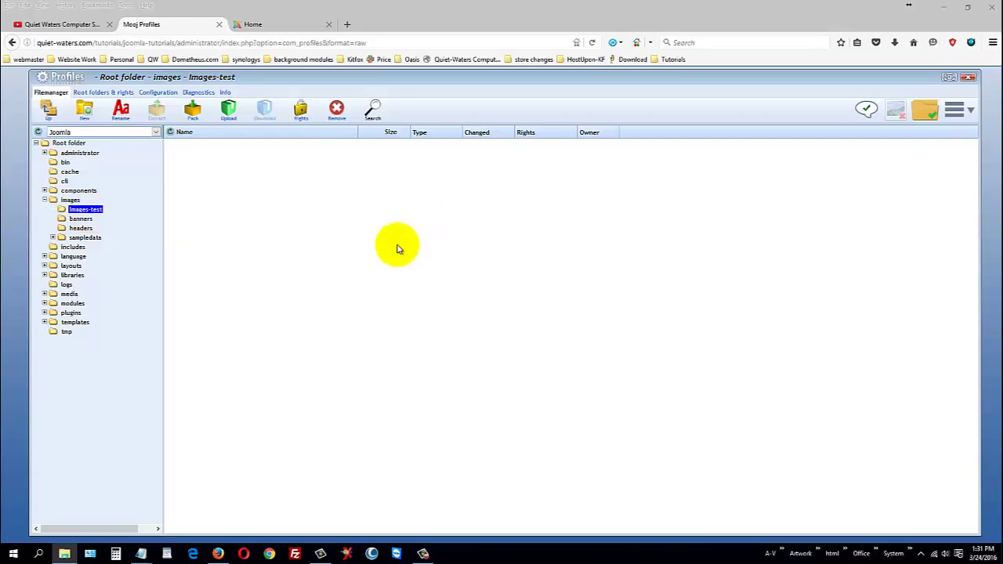
pyautogui.moveTo(414, 229); pyautogui.dragTo(363, 301)
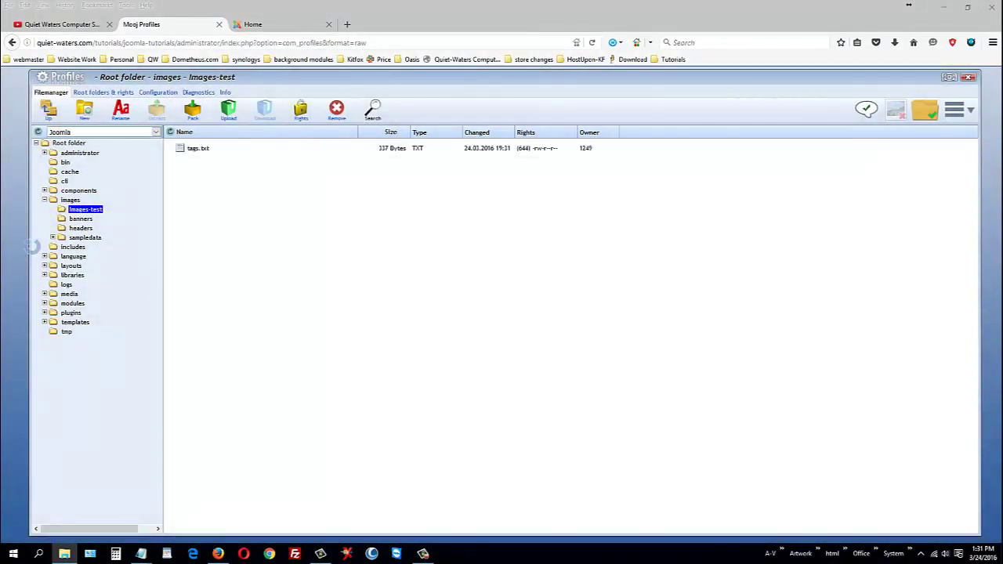
pyautogui.moveTo(1, 186); pyautogui.dragTo(471, 277)
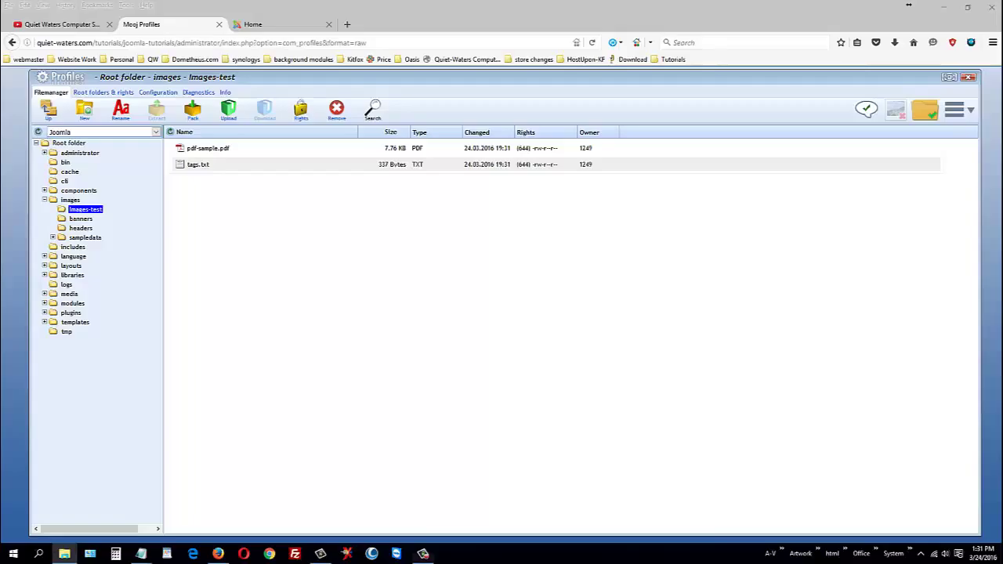
pyautogui.moveTo(2, 259); pyautogui.dragTo(439, 251)
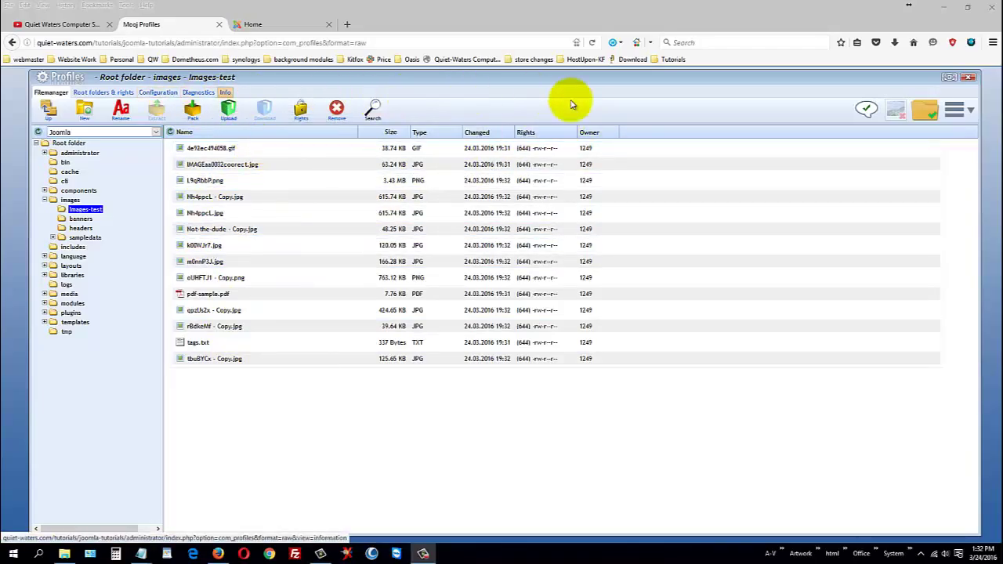
pyautogui.click(970, 80)
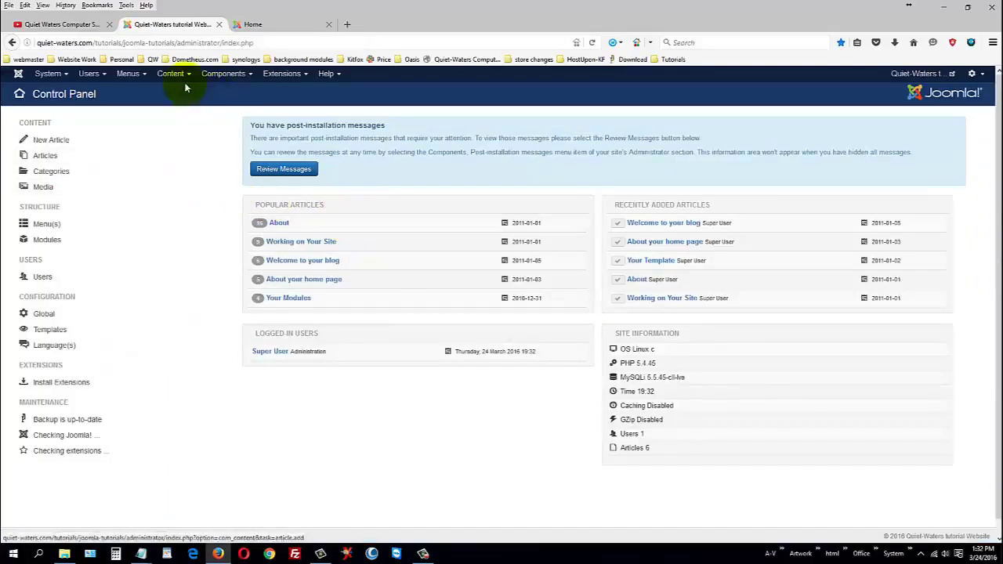
# Delete tags.txt from the images-test folder in the Media manager
pyautogui.click(172, 74)
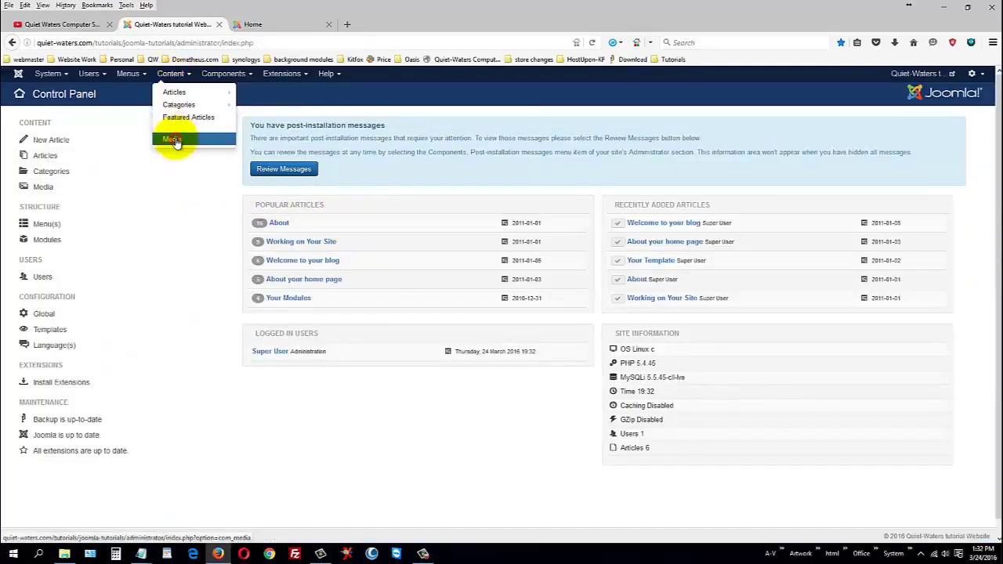
pyautogui.click(173, 140)
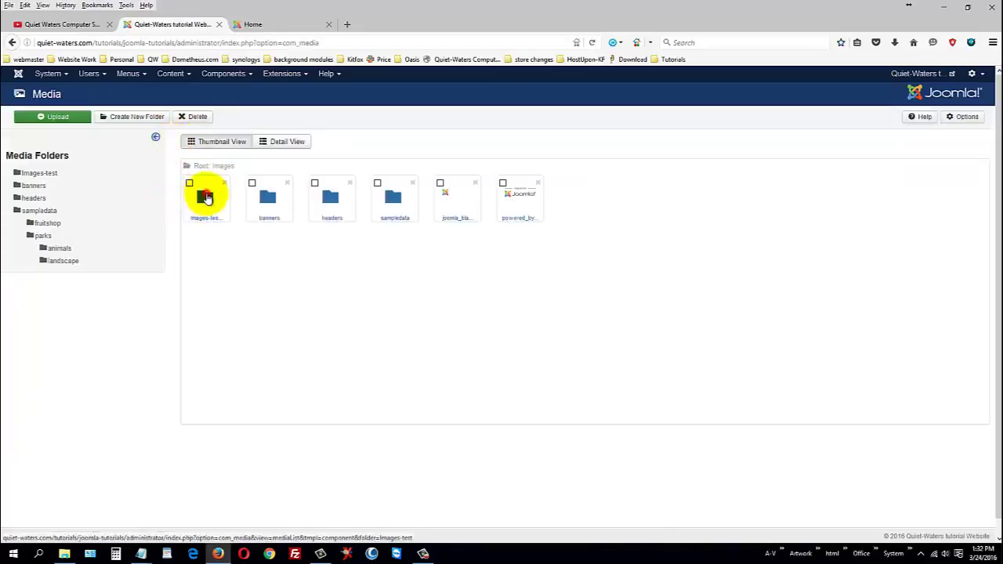
pyautogui.click(205, 197)
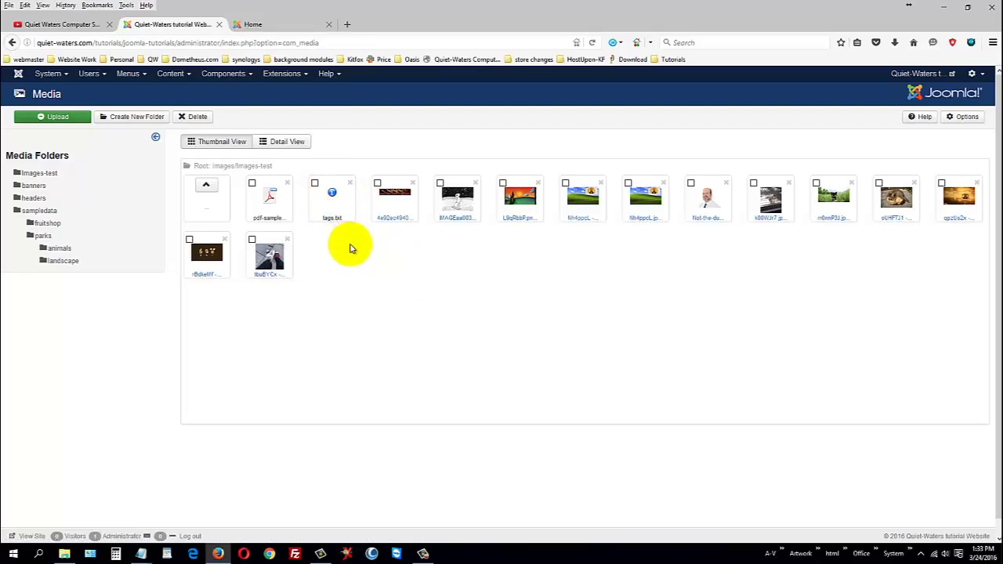
pyautogui.click(349, 204)
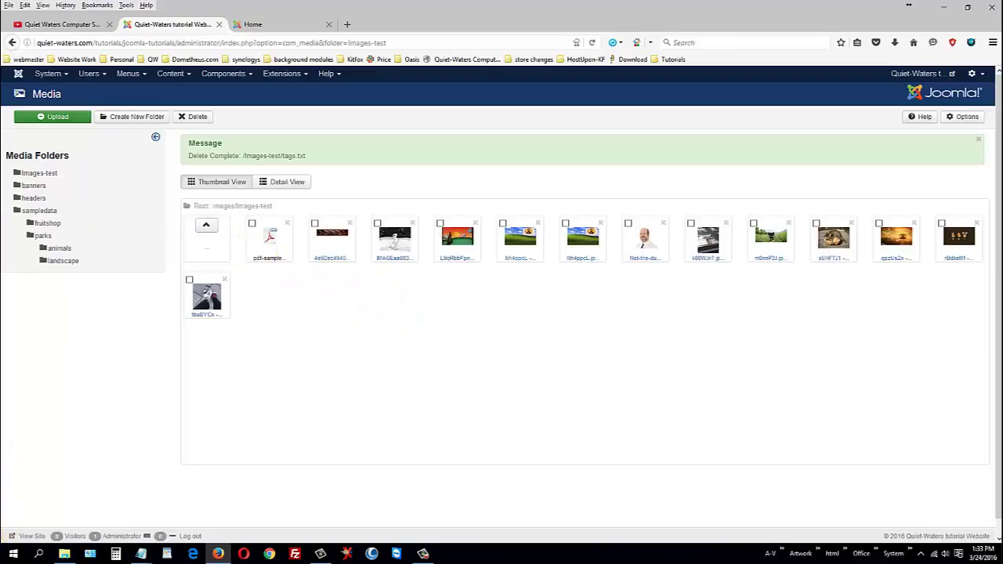
pyautogui.click(173, 76)
# Open Options from the Articles list and scroll to the Show Title and Show Tags settings
pyautogui.click(178, 105)
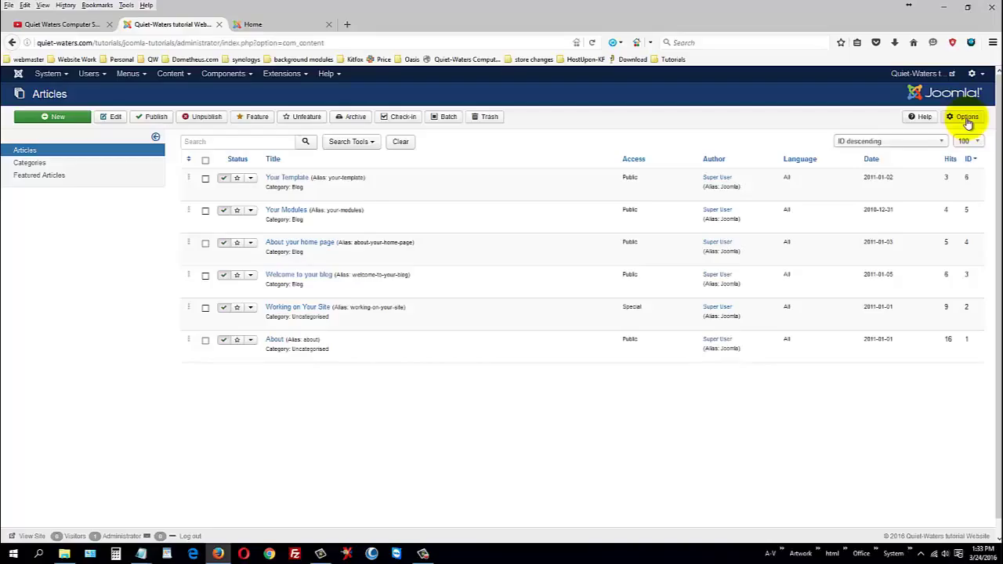
pyautogui.click(967, 119)
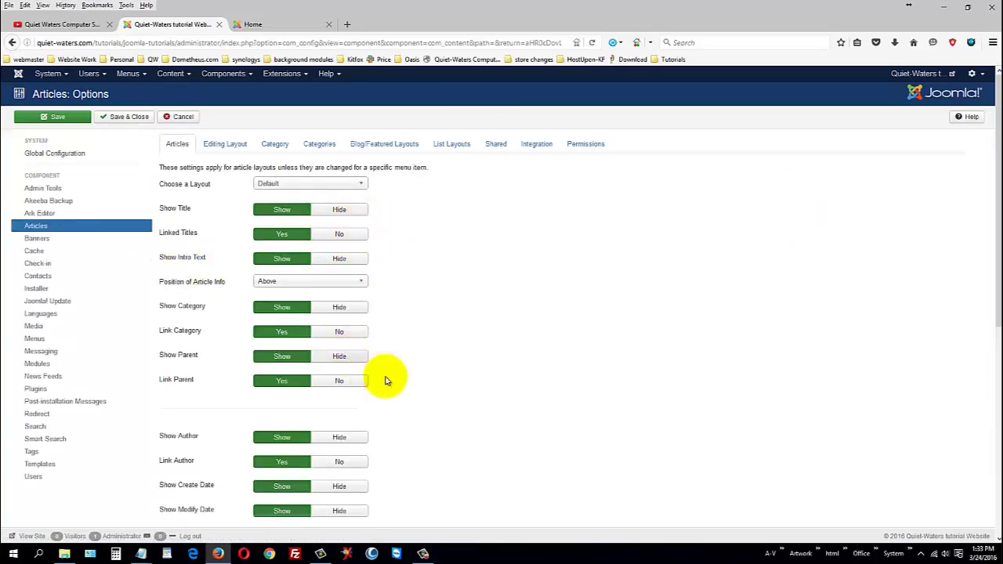
pyautogui.scroll(-3, 443, 353)
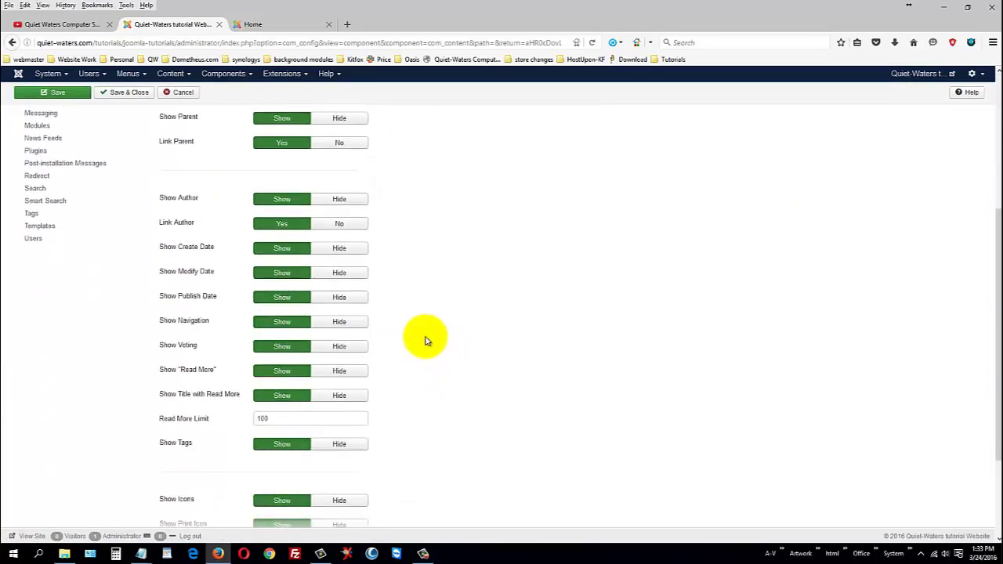
pyautogui.scroll(-2, 425, 341)
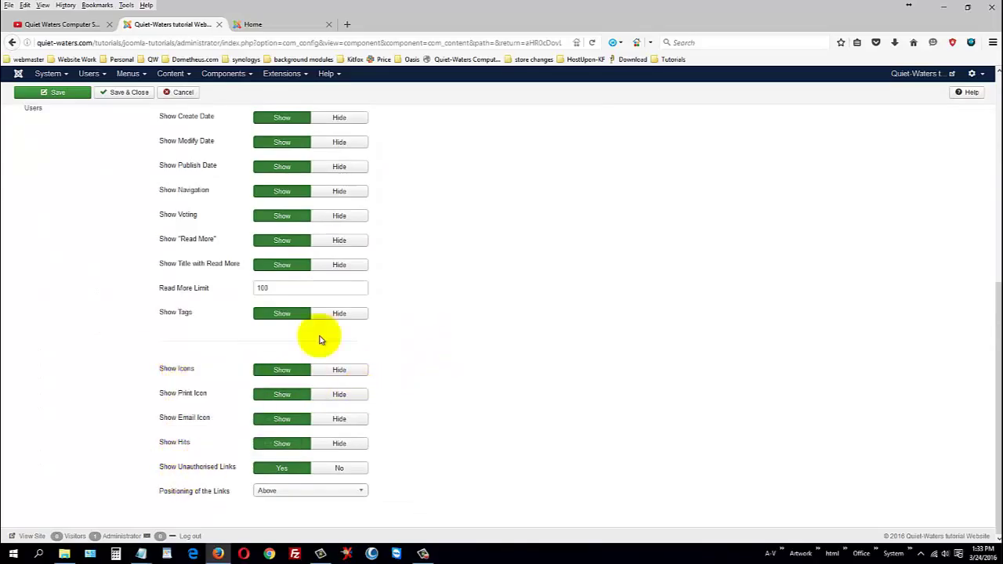
pyautogui.click(255, 25)
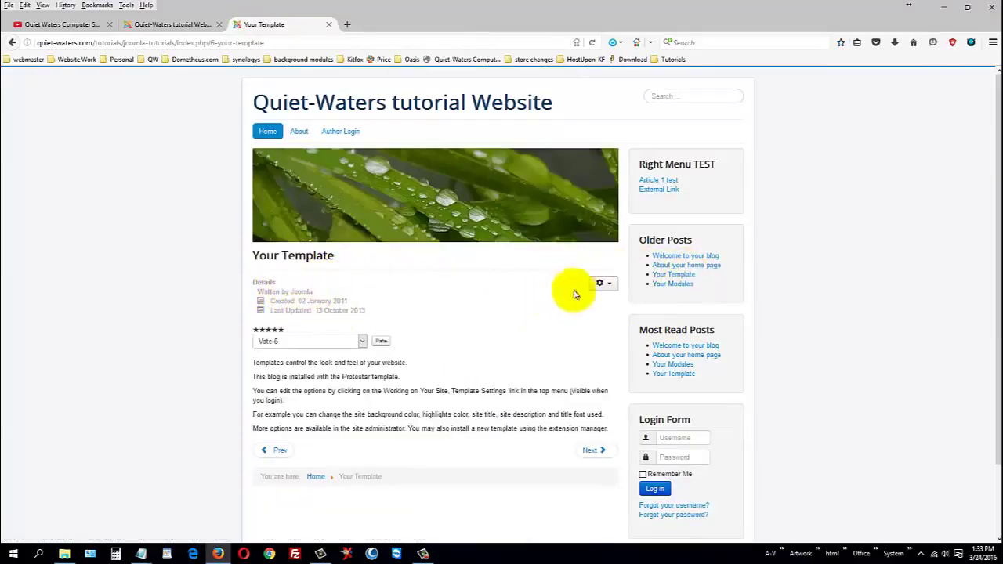
pyautogui.click(611, 285)
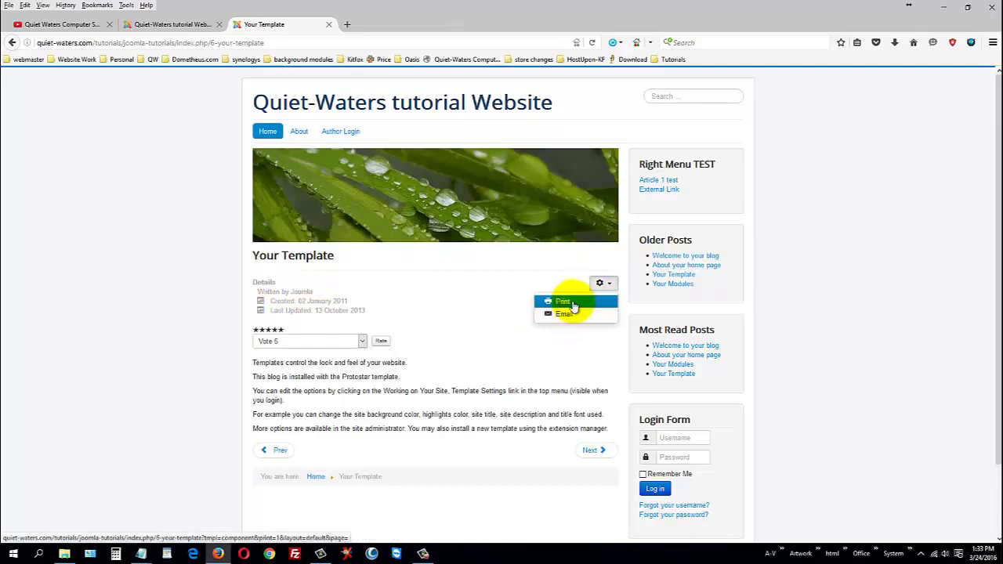
pyautogui.moveTo(285, 330); pyautogui.dragTo(258, 331)
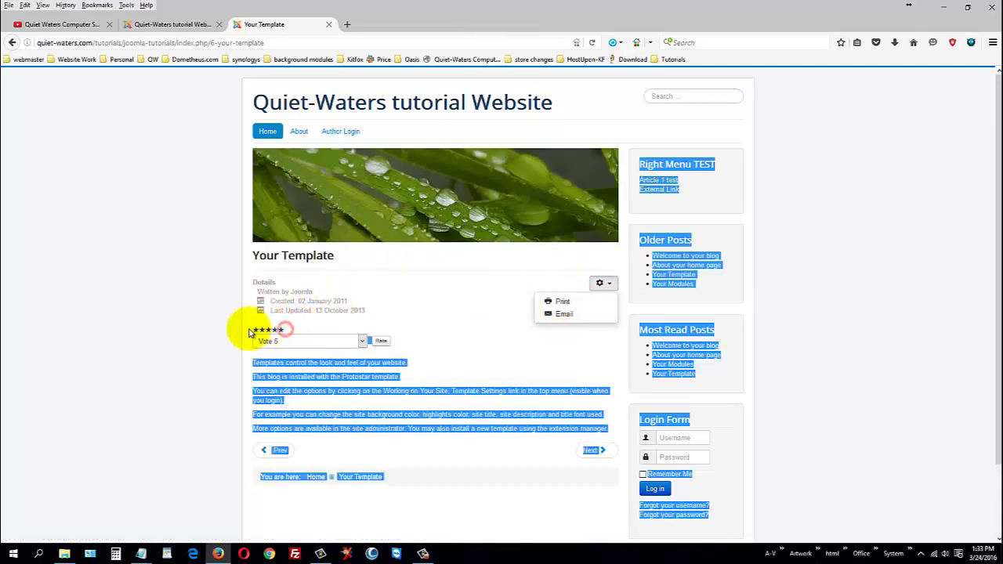
pyautogui.click(433, 337)
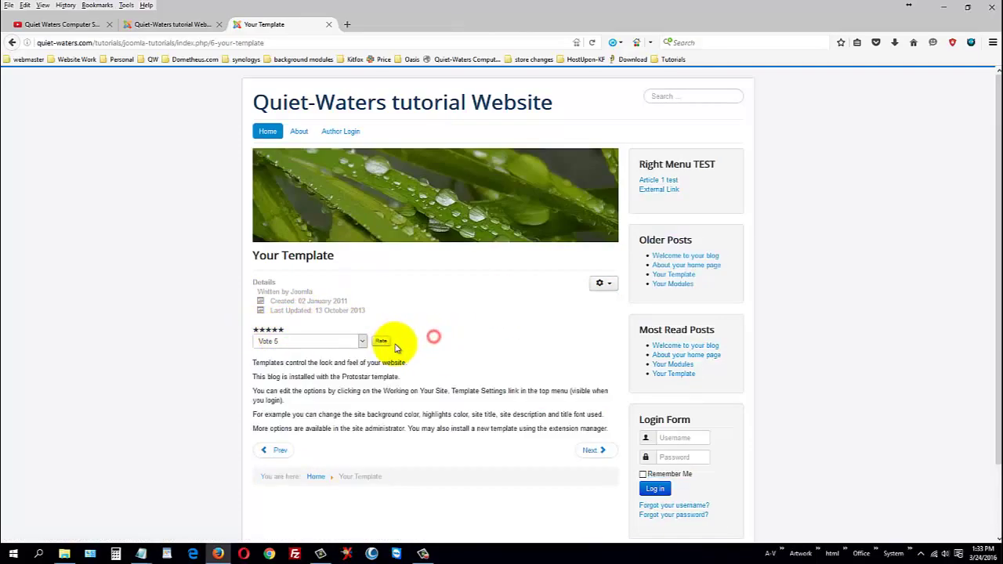
# Hide the article icons, print icon, email icon and hits, and turn off unauthorised links
pyautogui.click(188, 26)
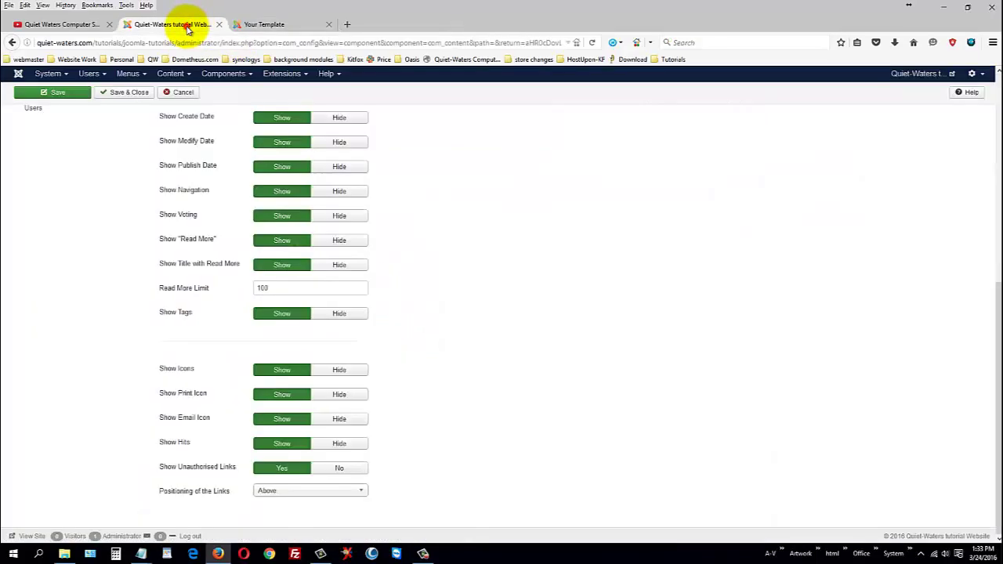
pyautogui.click(362, 369)
pyautogui.click(358, 395)
pyautogui.click(350, 420)
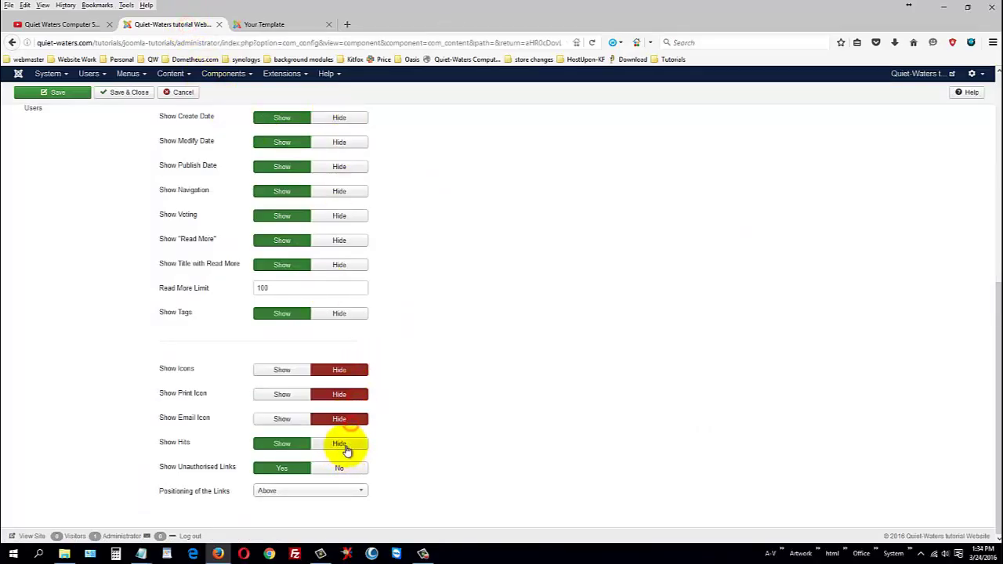
pyautogui.click(345, 444)
pyautogui.click(341, 471)
# Hide title with Read More, Read More, voting, navigation, publish/modify/create dates and author, and unlink author
pyautogui.scroll(3, 376, 332)
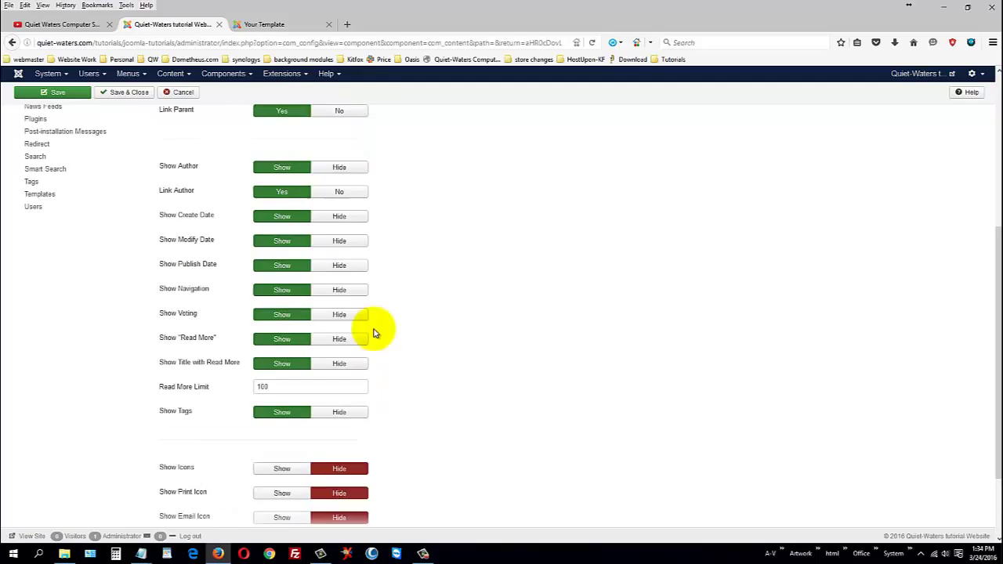
pyautogui.click(337, 384)
pyautogui.click(341, 361)
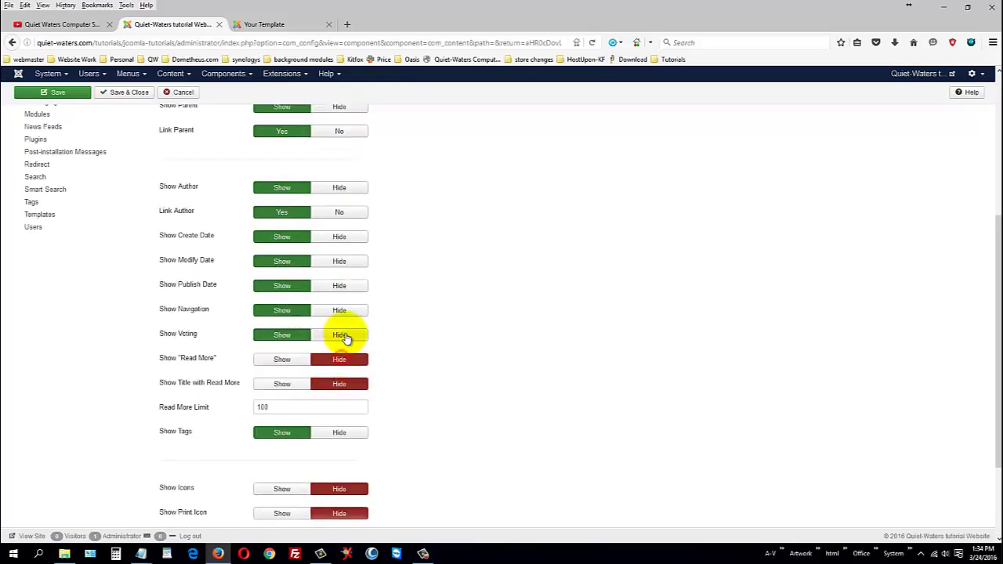
pyautogui.click(342, 335)
pyautogui.click(343, 311)
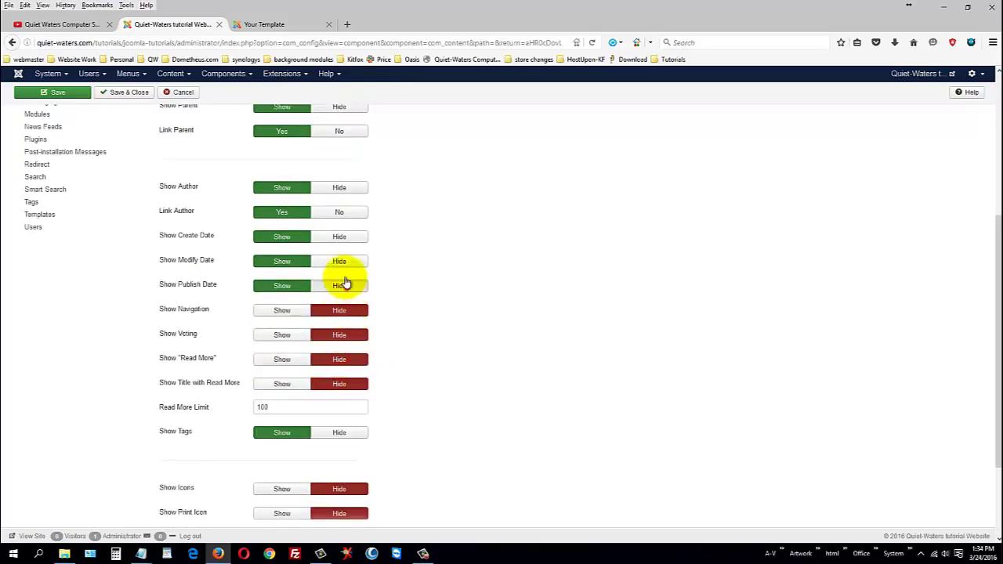
pyautogui.click(345, 287)
pyautogui.click(341, 261)
pyautogui.click(341, 236)
pyautogui.click(341, 213)
pyautogui.click(339, 188)
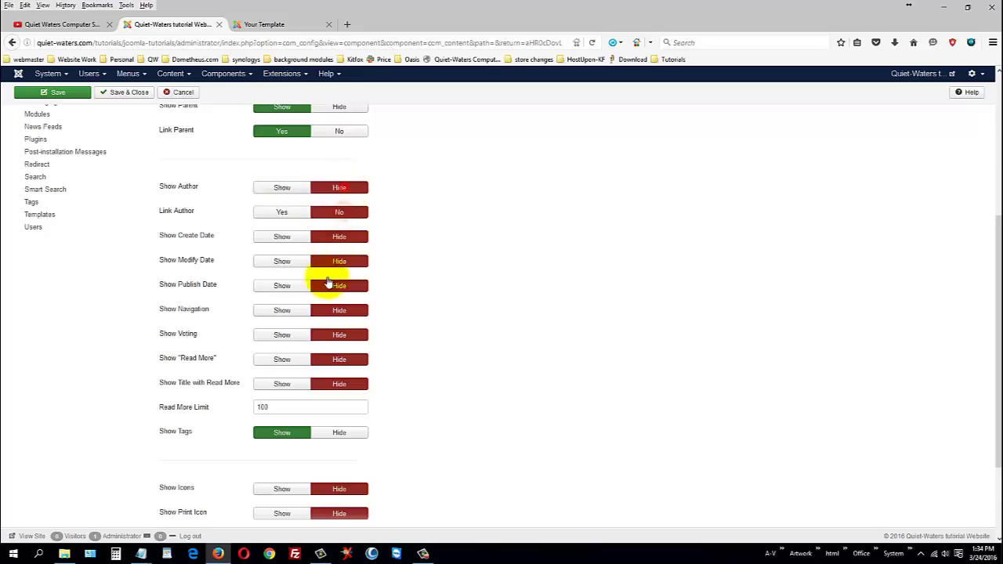
# Hide and unlink parent category and category, hide intro text and title, unlink titles, then Save & Close
pyautogui.scroll(5, 376, 403)
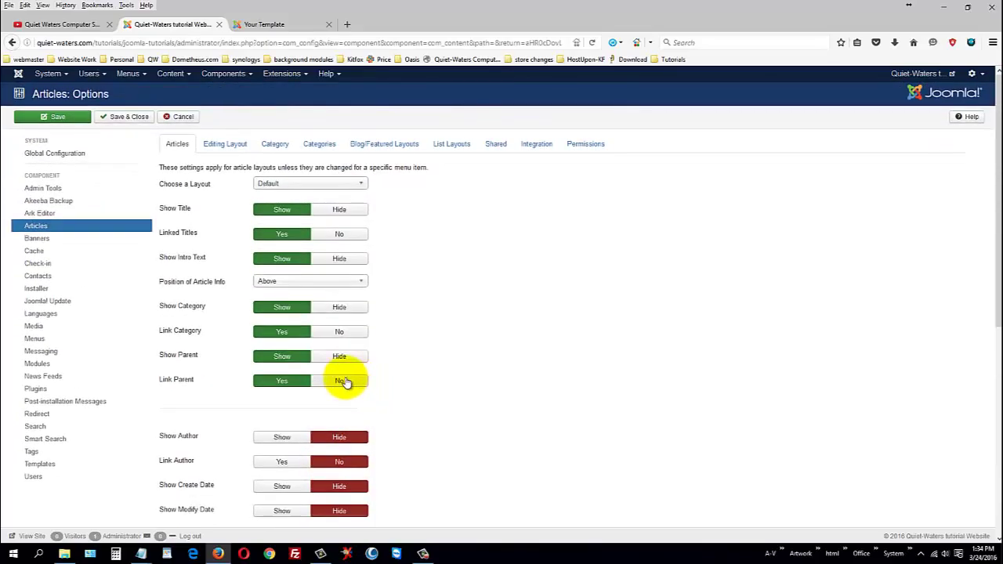
pyautogui.click(345, 383)
pyautogui.click(347, 357)
pyautogui.click(347, 332)
pyautogui.click(346, 307)
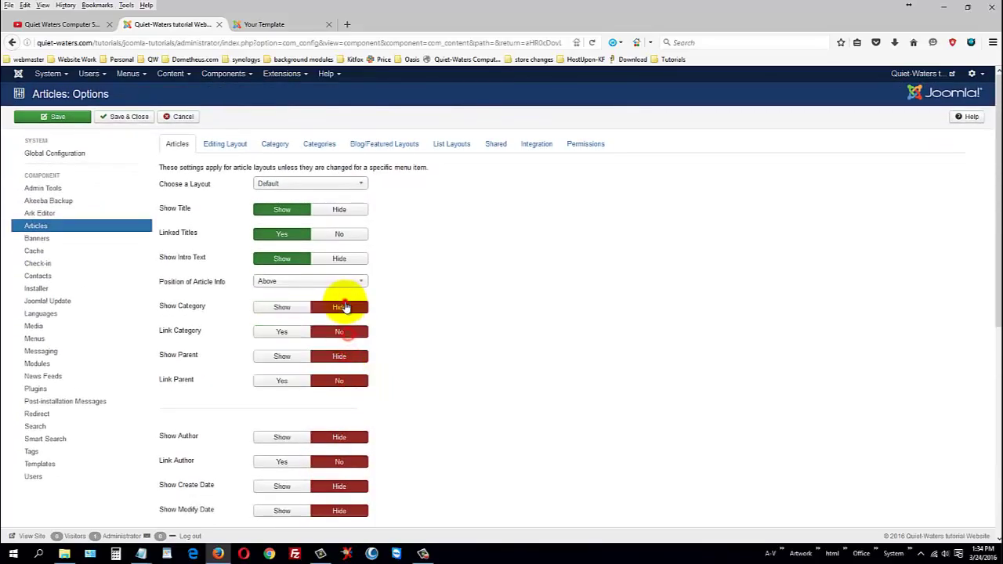
pyautogui.click(344, 260)
pyautogui.click(340, 234)
pyautogui.click(341, 209)
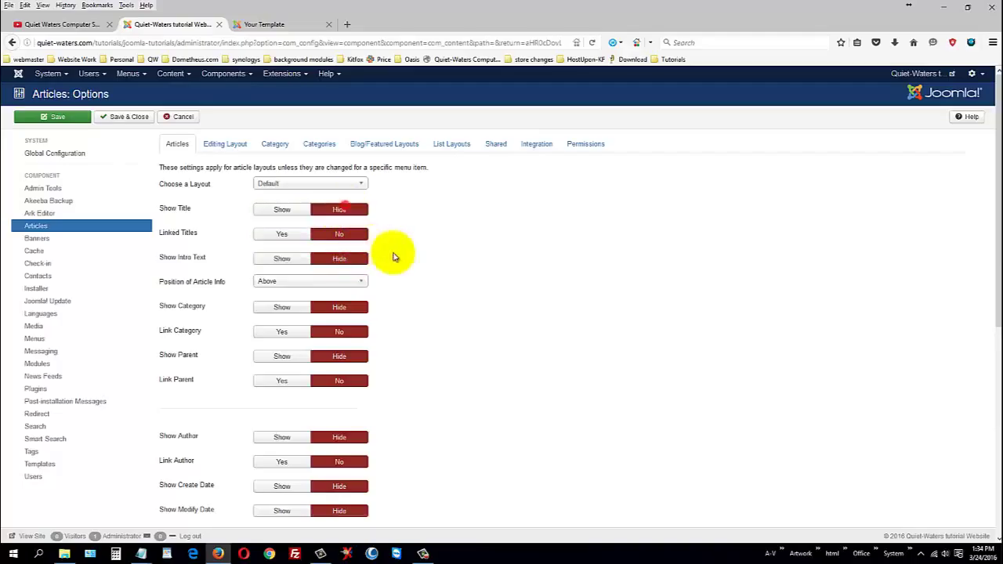
pyautogui.click(124, 116)
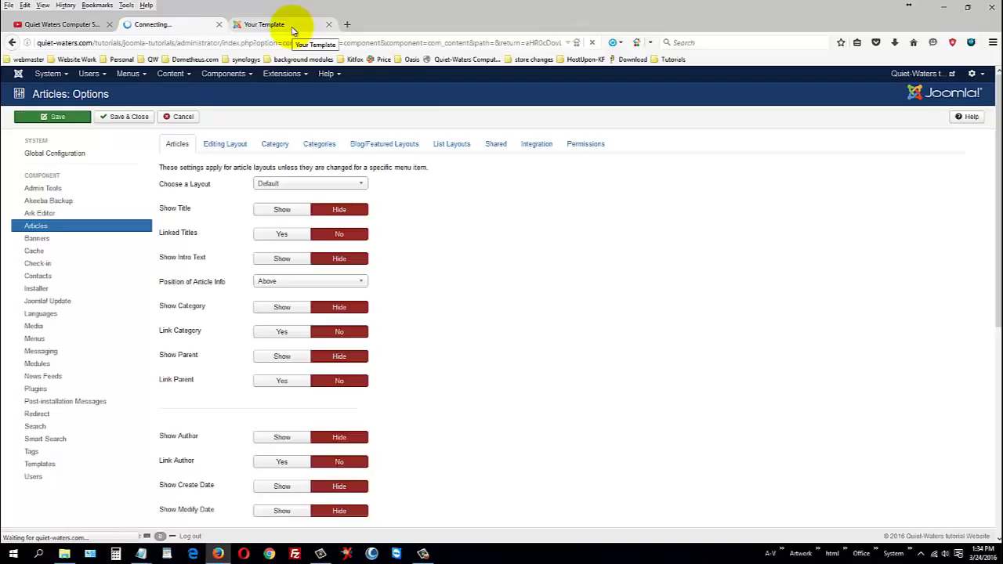
# Reload the front-end article to check it, then set Show Title back to Show and save
pyautogui.click(288, 24)
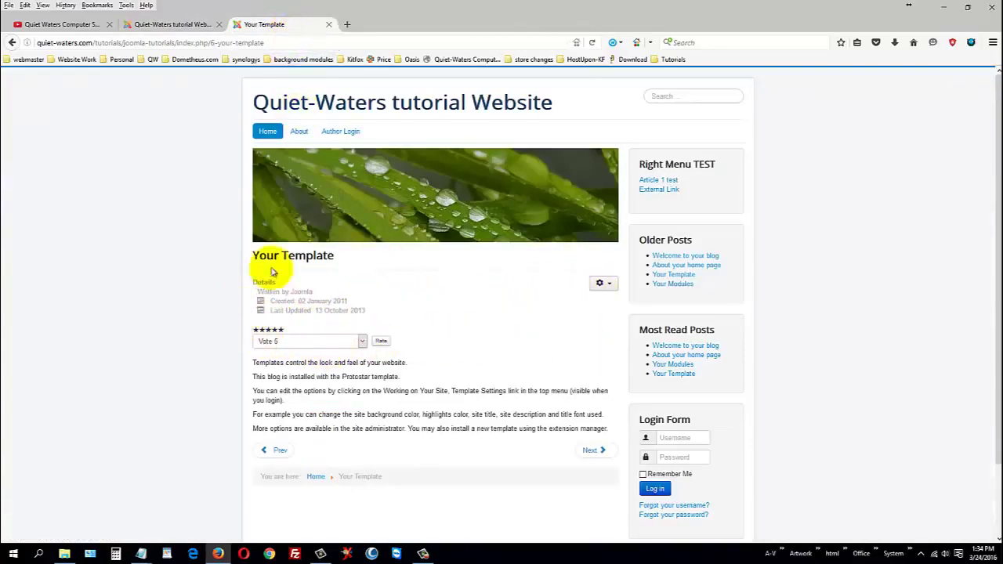
pyautogui.click(592, 43)
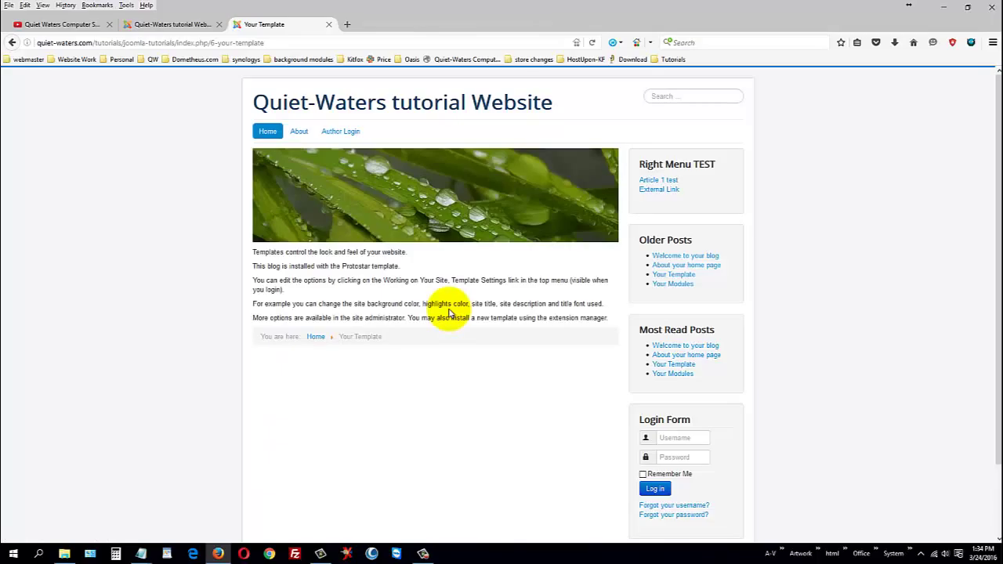
pyautogui.click(171, 25)
pyautogui.click(283, 249)
pyautogui.click(89, 123)
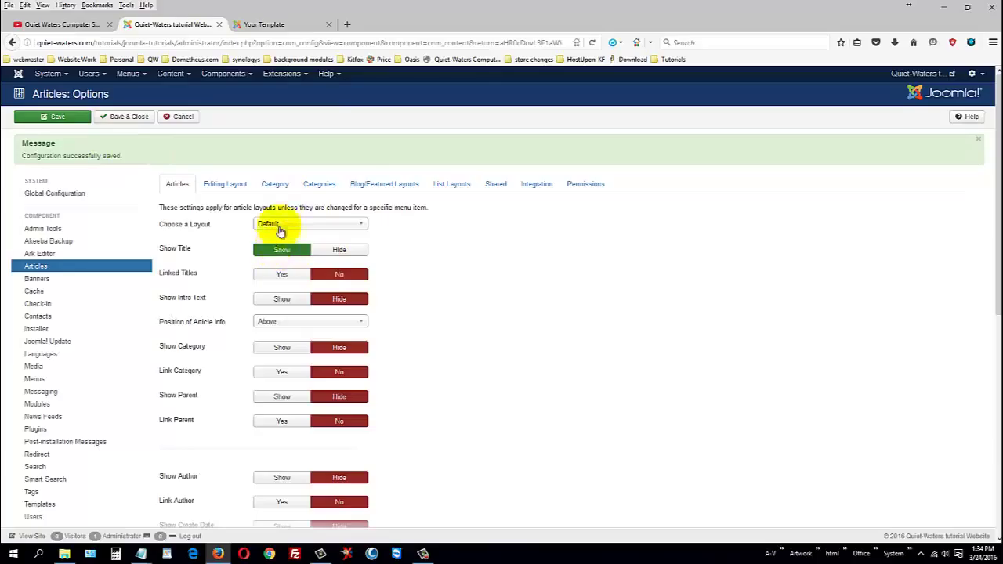
pyautogui.click(280, 23)
pyautogui.click(594, 43)
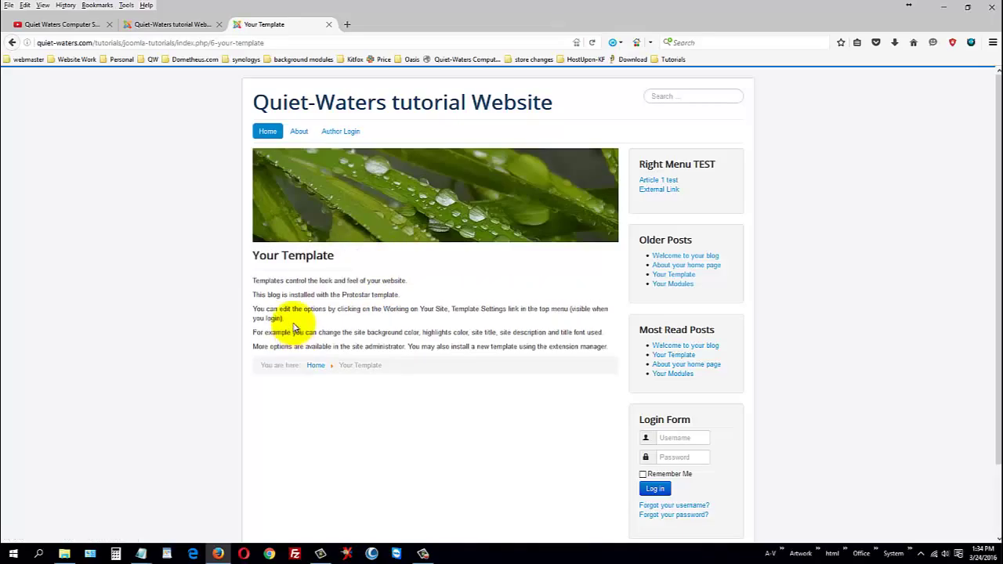
pyautogui.moveTo(336, 256); pyautogui.dragTo(161, 252)
pyautogui.click(191, 23)
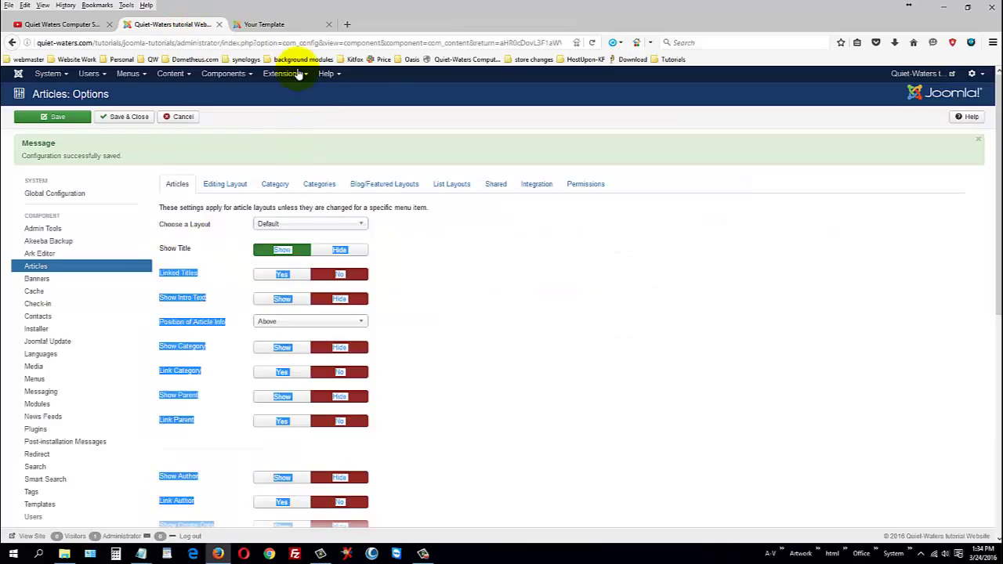
pyautogui.click(267, 24)
pyautogui.click(366, 256)
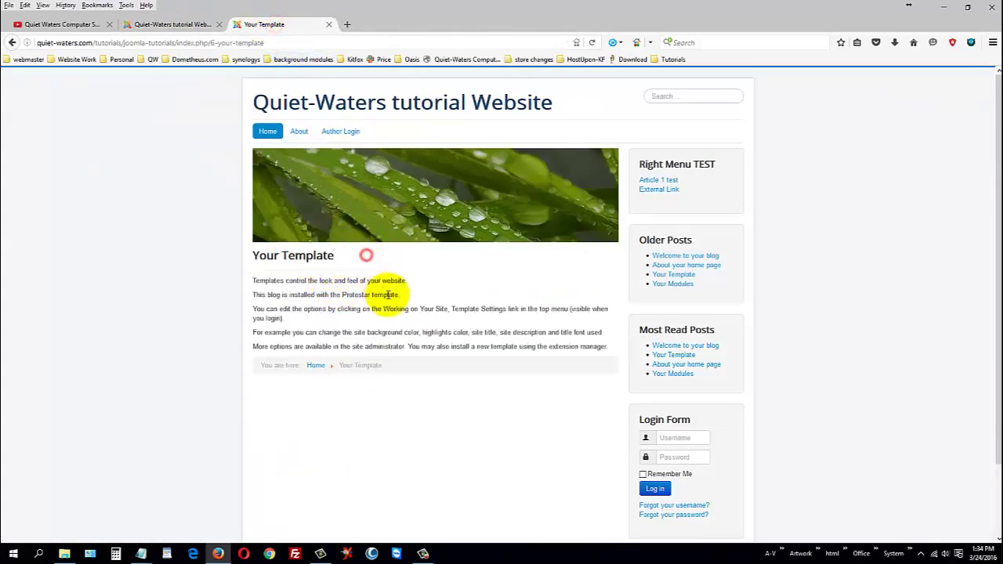
pyautogui.click(182, 24)
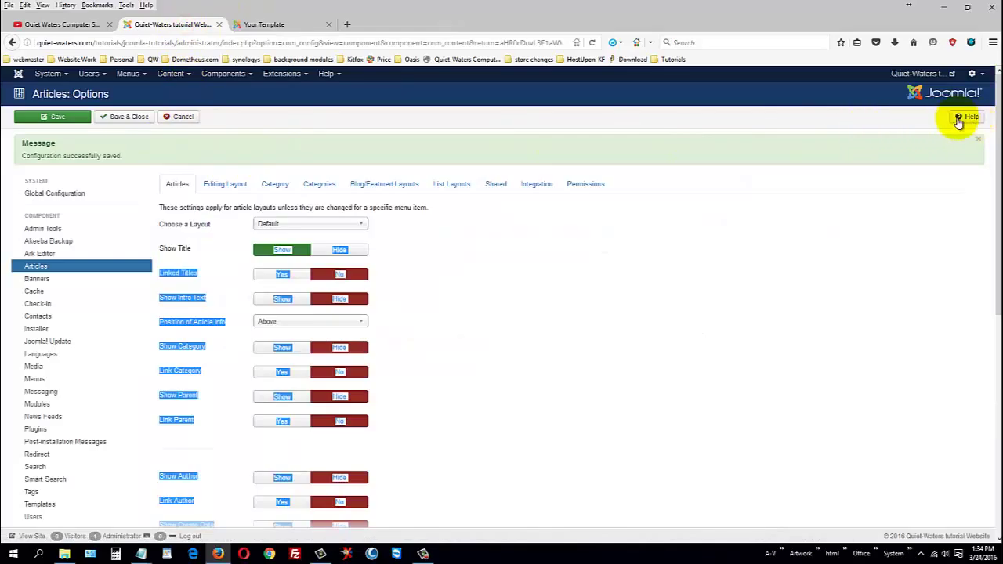
pyautogui.click(231, 185)
# Review the Categories (keeping Blog layout), Blog/Featured, List Layouts and Shared tabs, then Save & Close
pyautogui.click(274, 186)
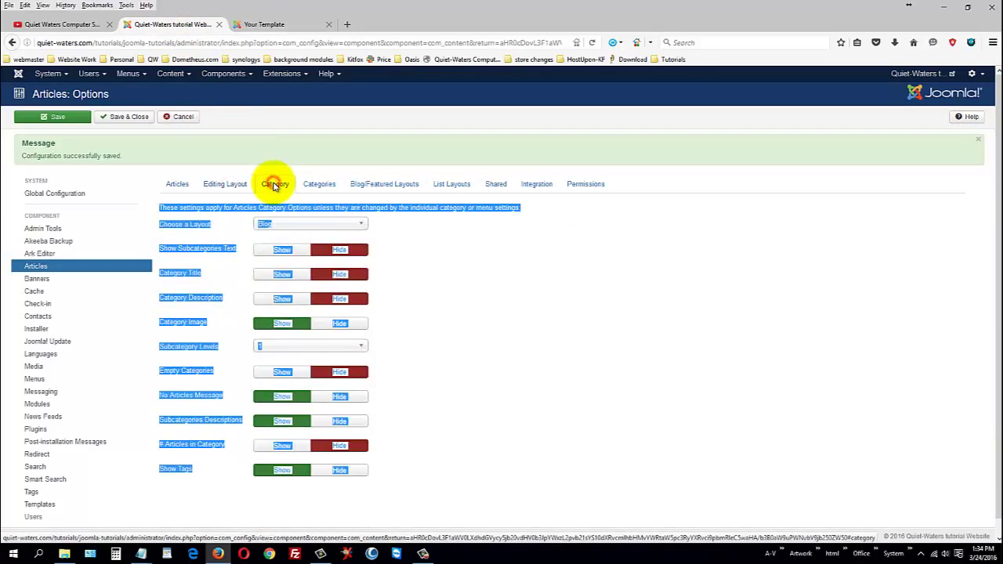
pyautogui.click(453, 282)
pyautogui.click(289, 224)
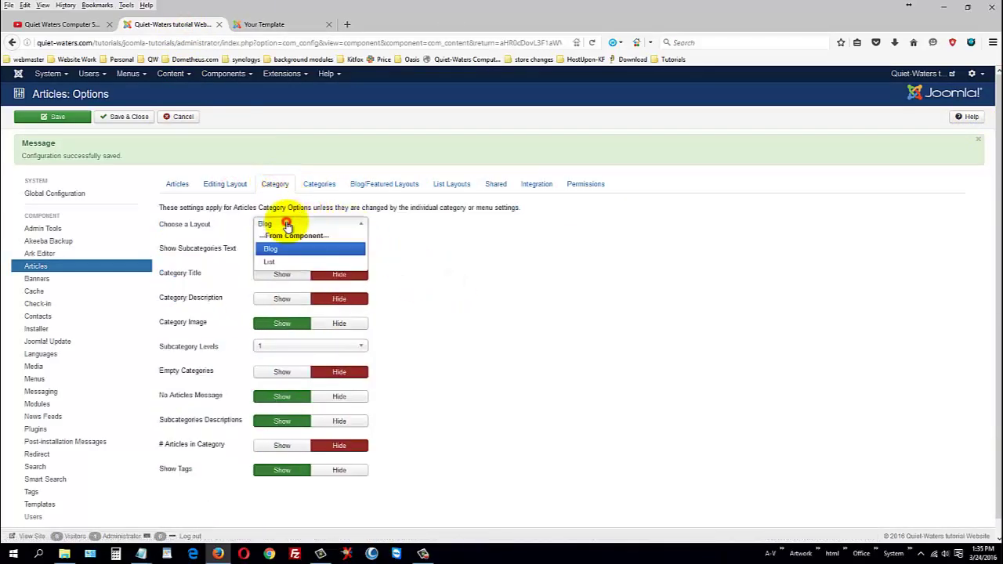
pyautogui.click(270, 248)
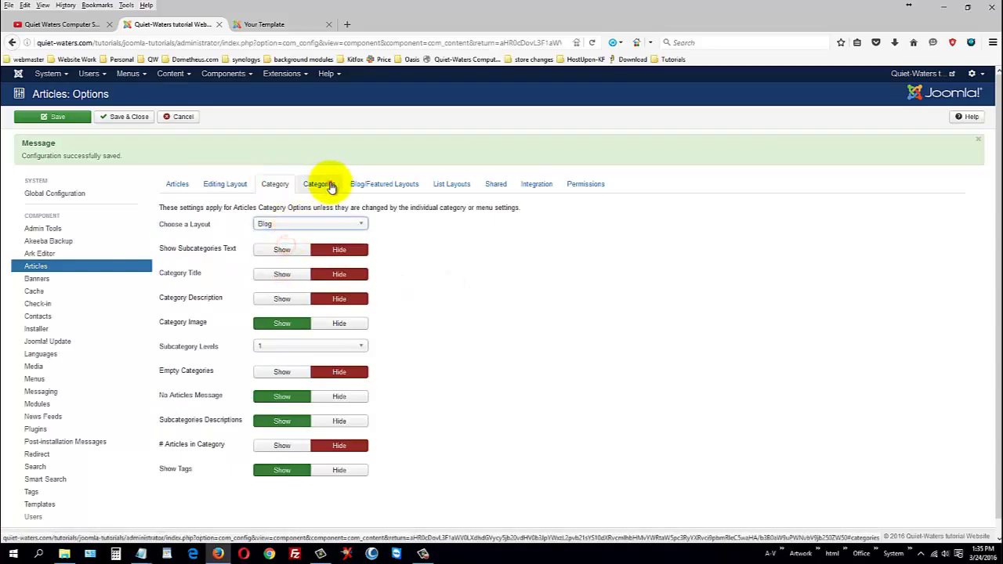
pyautogui.click(330, 186)
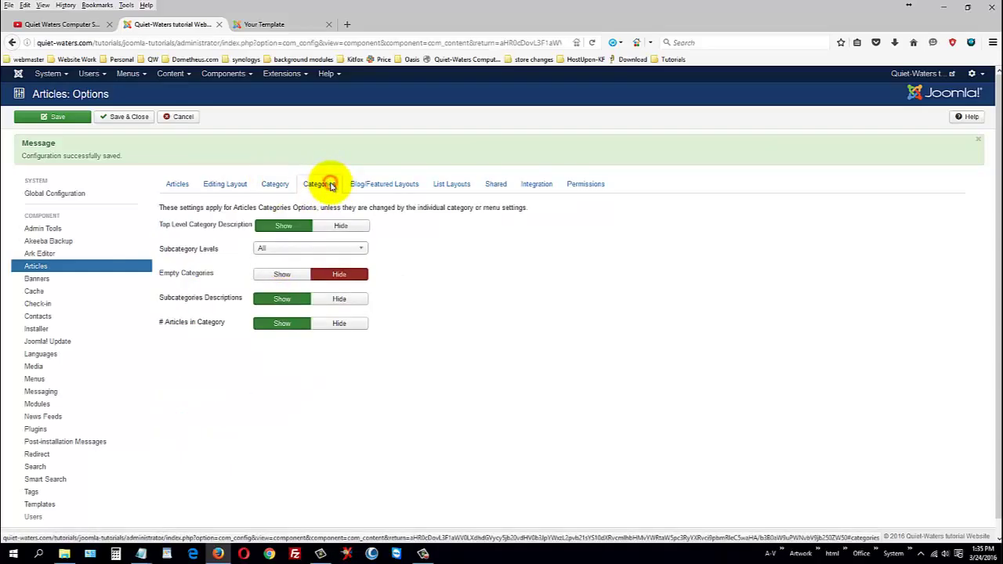
pyautogui.click(384, 184)
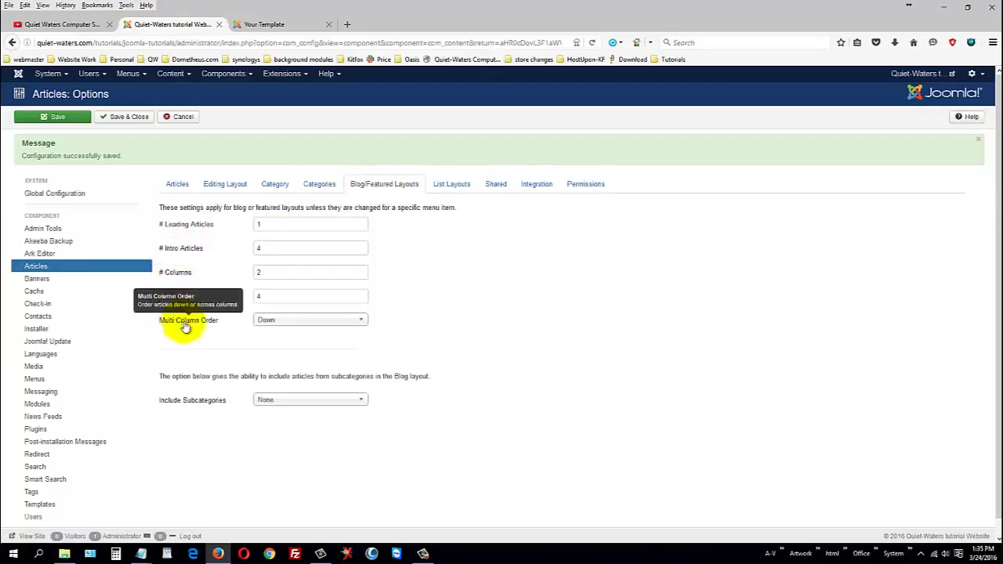
pyautogui.click(452, 184)
pyautogui.click(494, 188)
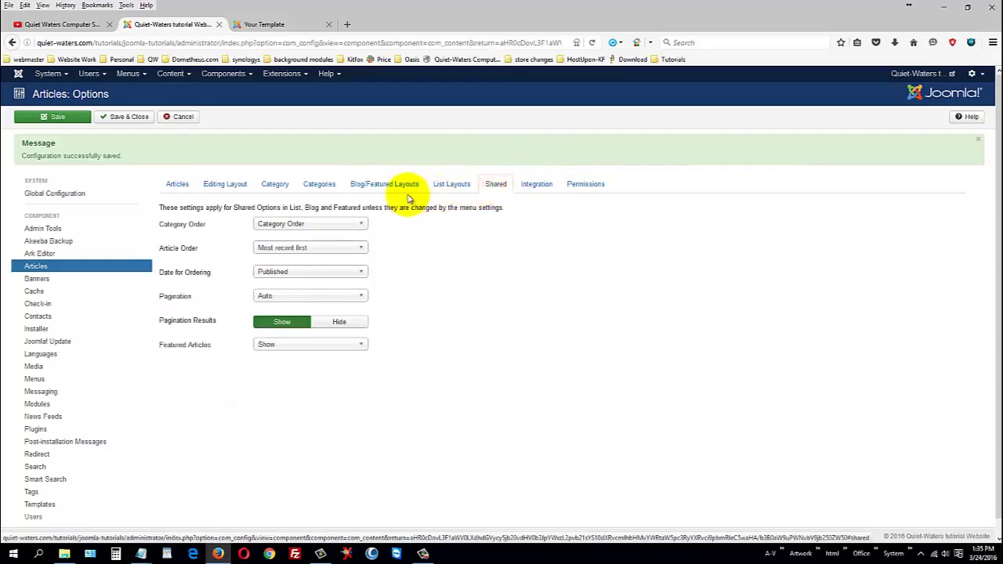
pyautogui.click(179, 185)
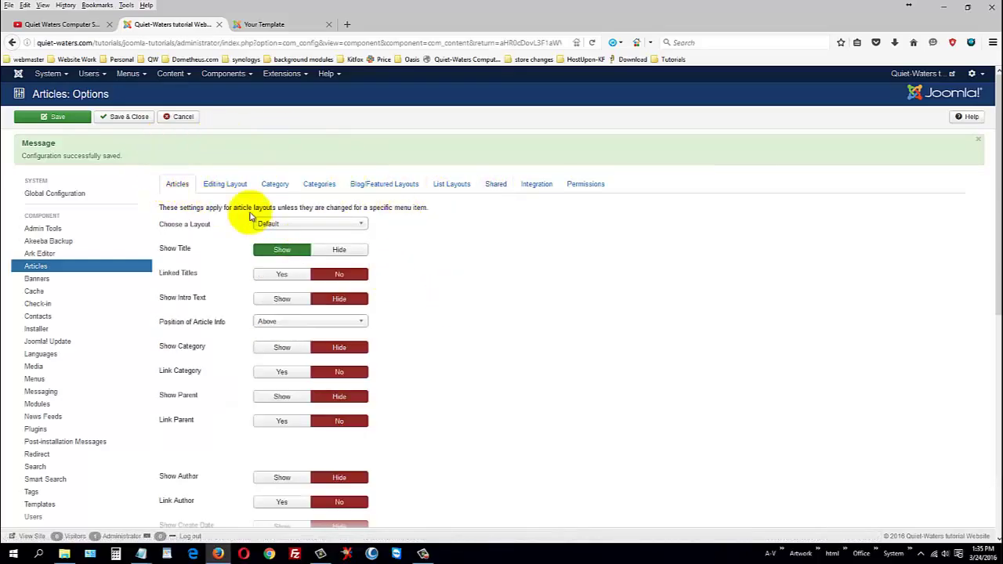
pyautogui.click(115, 119)
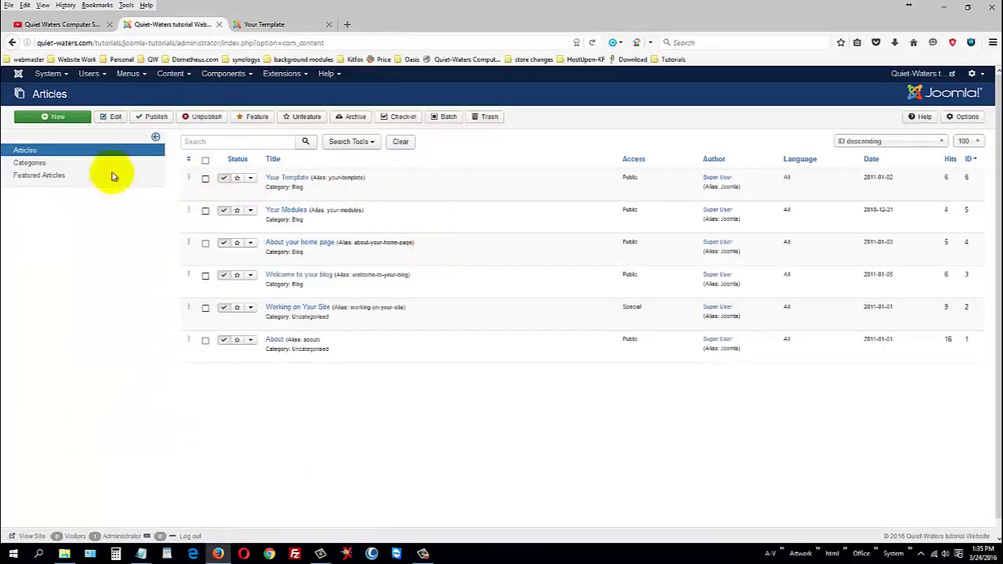
# Look at the Categories list, return to Articles, and star the Your Template article as featured
pyautogui.click(33, 165)
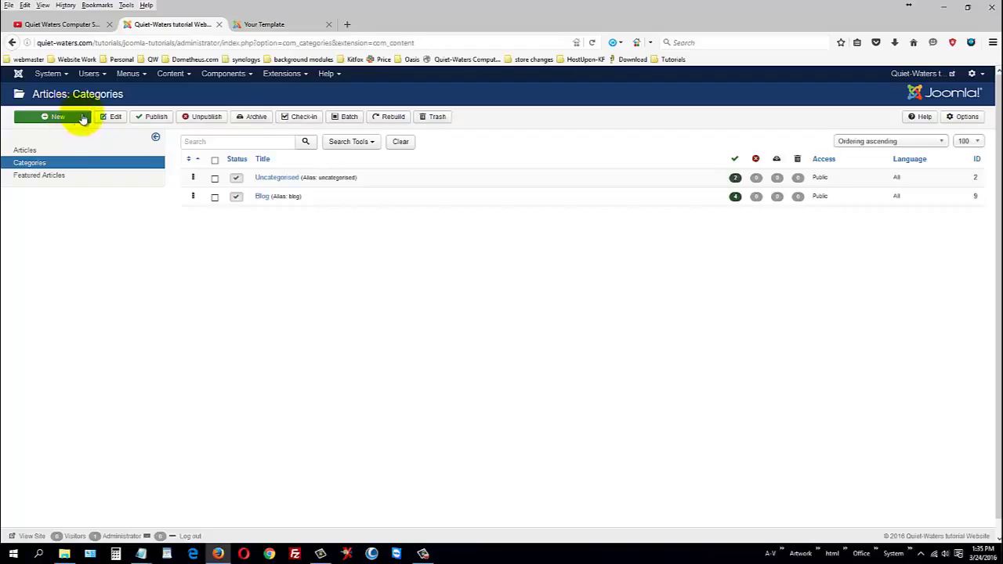
pyautogui.click(24, 148)
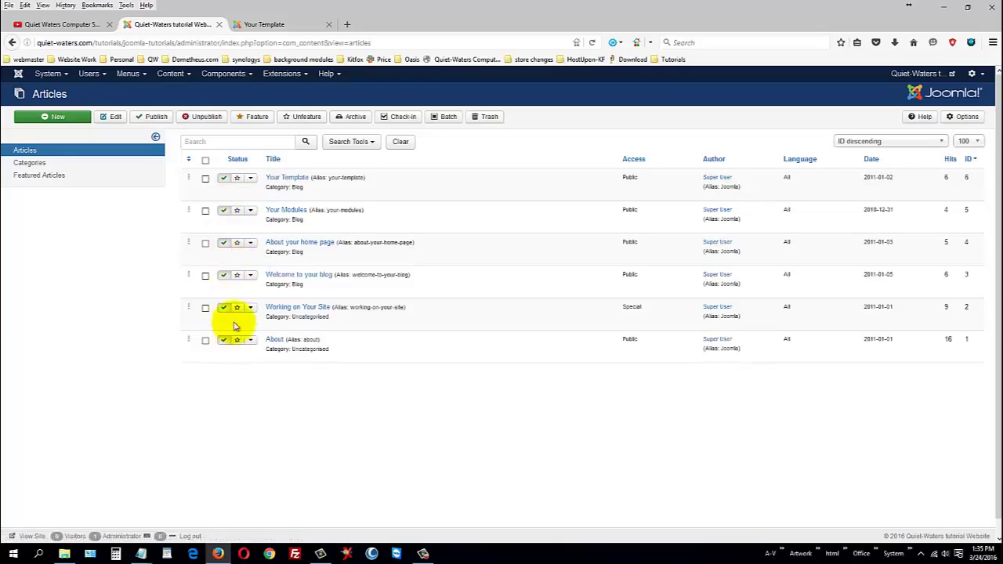
pyautogui.click(236, 180)
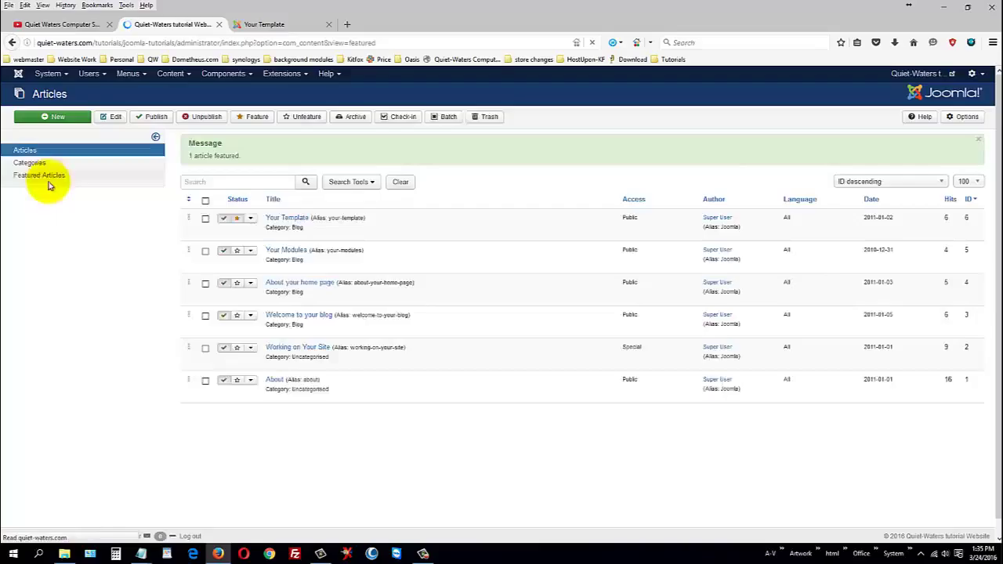
# Unfeature the Your Template article and reveal the article list filters
pyautogui.click(219, 178)
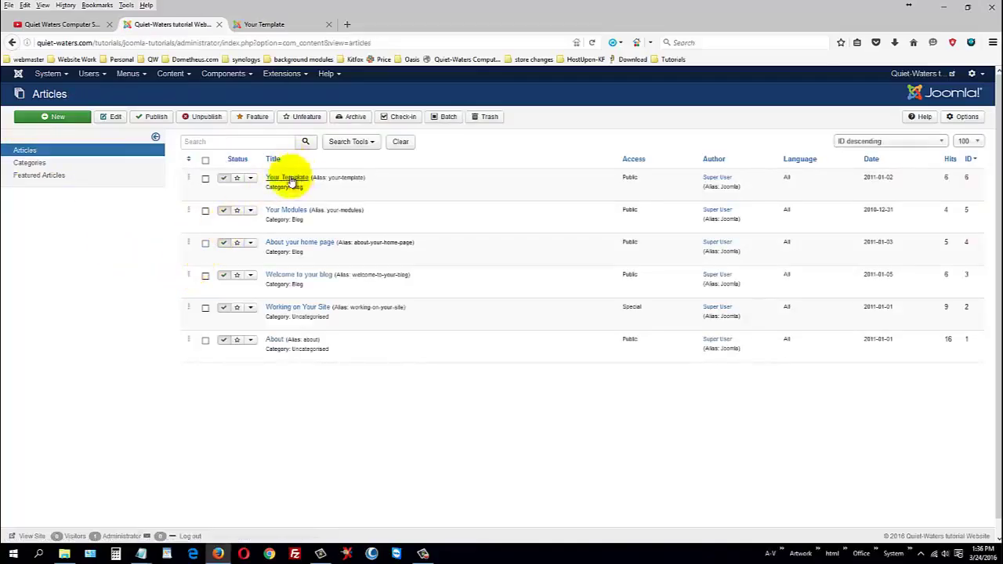
pyautogui.click(365, 146)
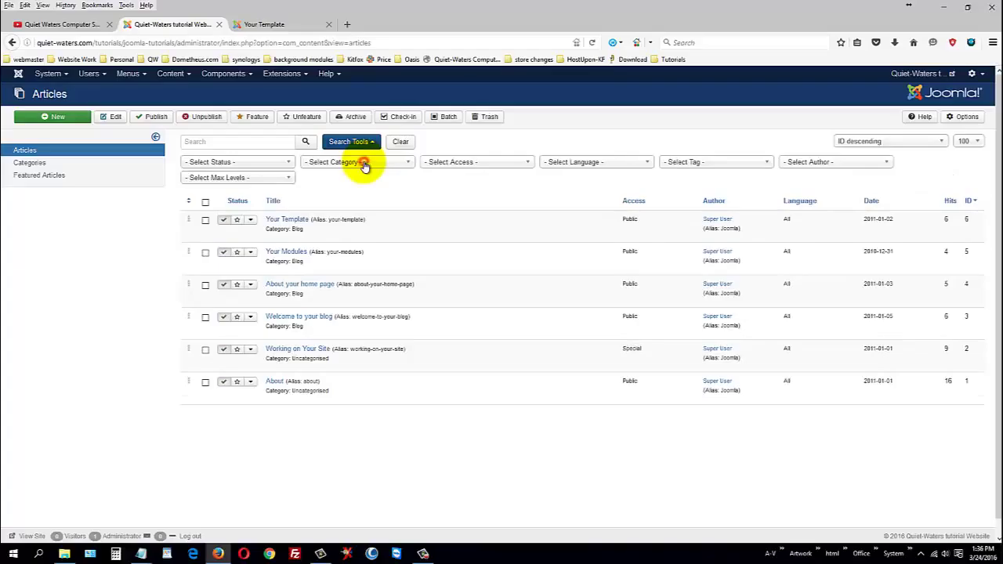
# Review the category and access level filter choices without applying either filter
pyautogui.click(365, 165)
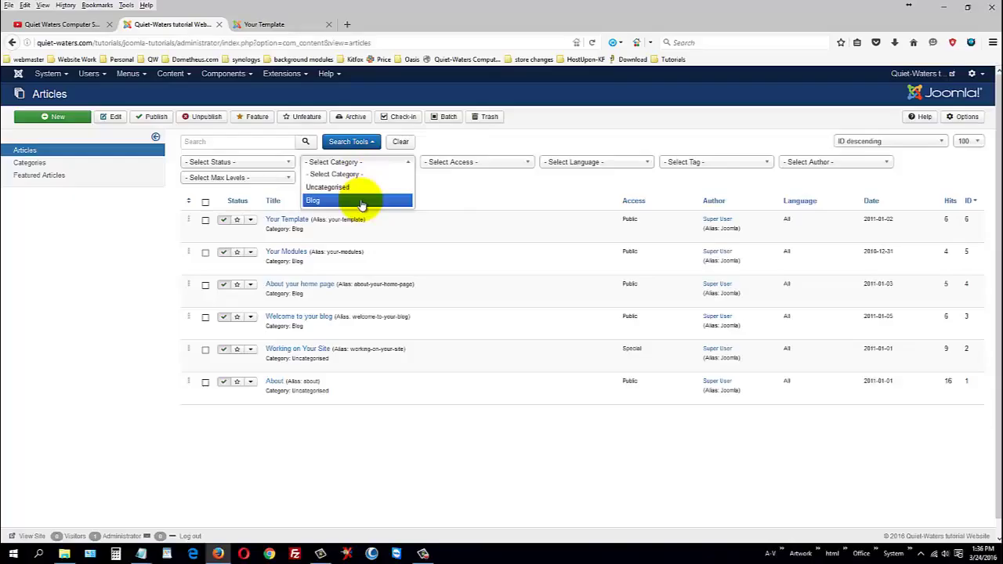
pyautogui.click(454, 192)
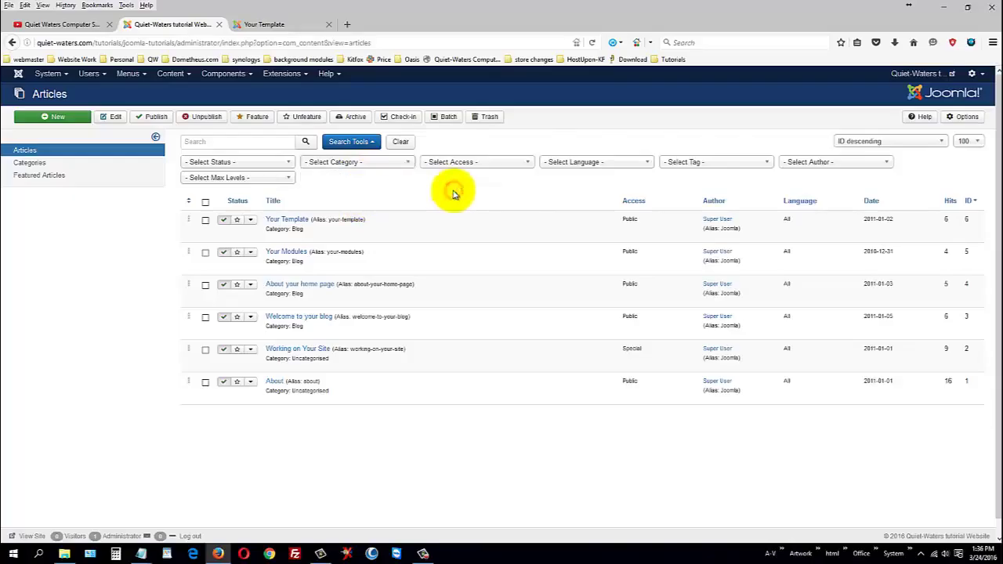
pyautogui.click(453, 163)
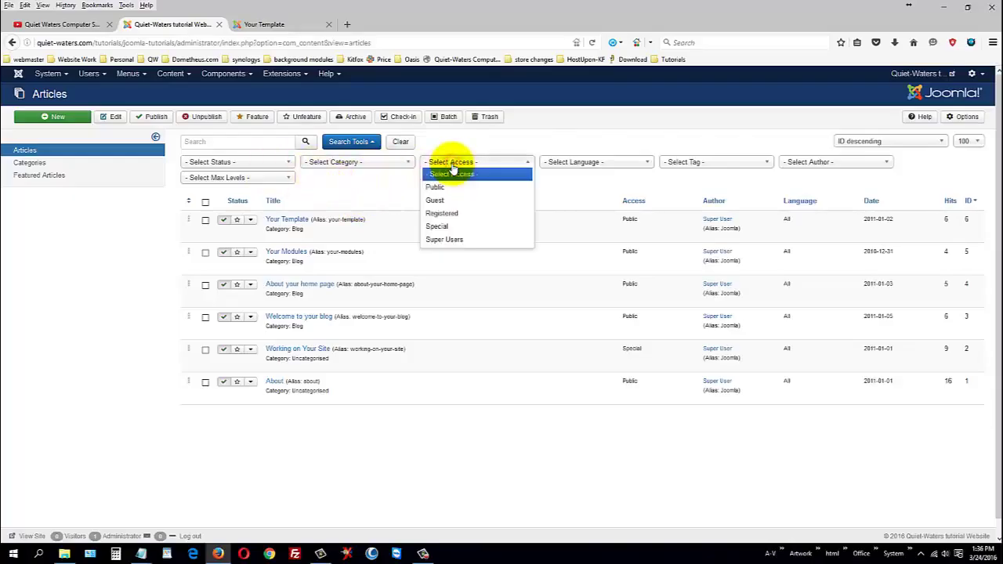
pyautogui.click(453, 164)
# Review the status and max level filter choices unapplied, then go to Featured Articles
pyautogui.click(284, 164)
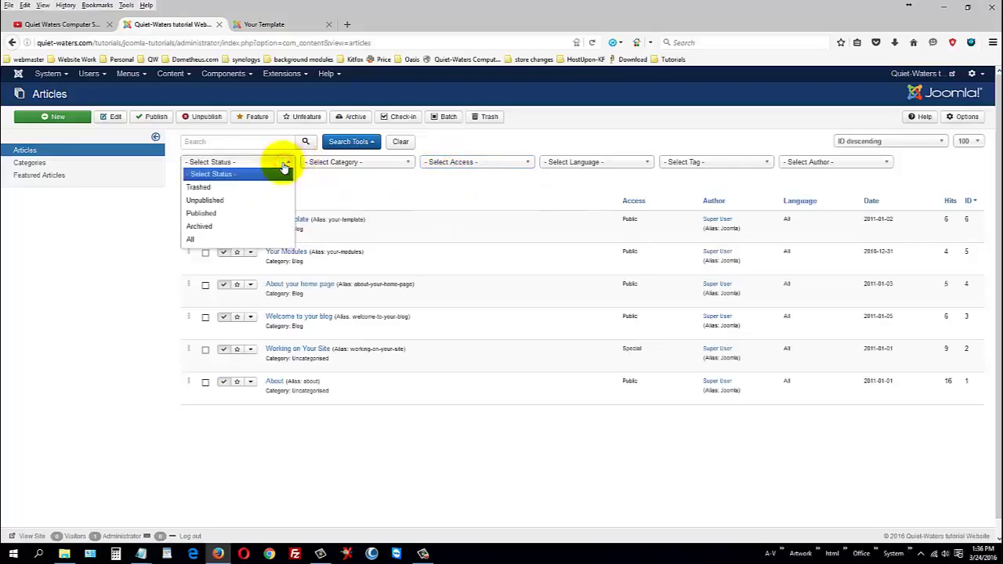
pyautogui.click(287, 172)
pyautogui.click(283, 179)
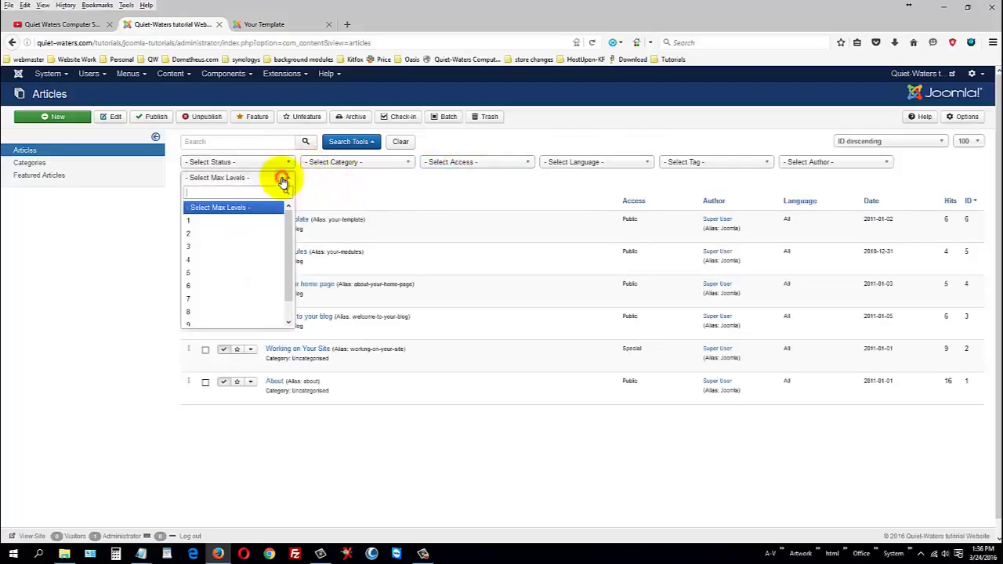
pyautogui.click(356, 186)
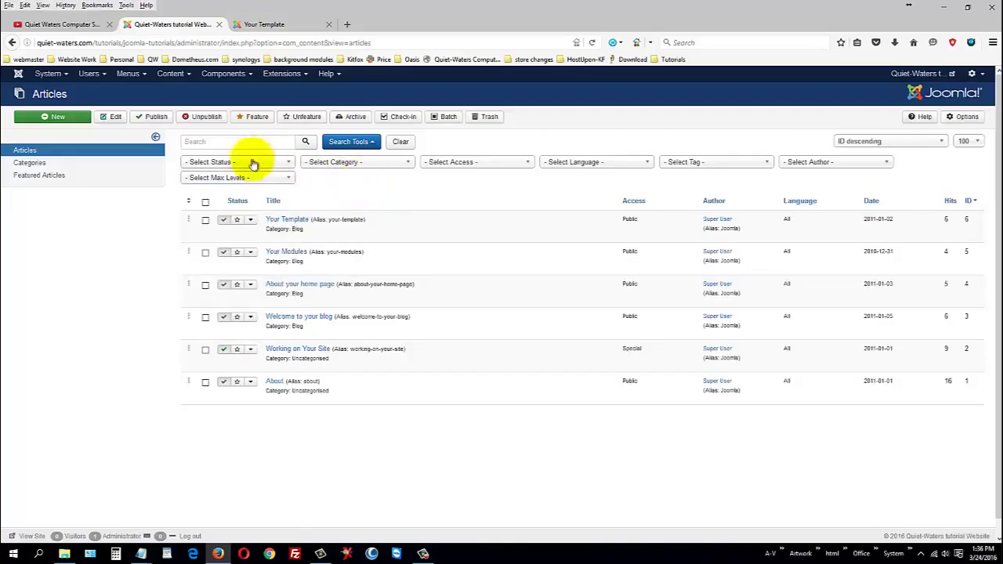
pyautogui.click(41, 177)
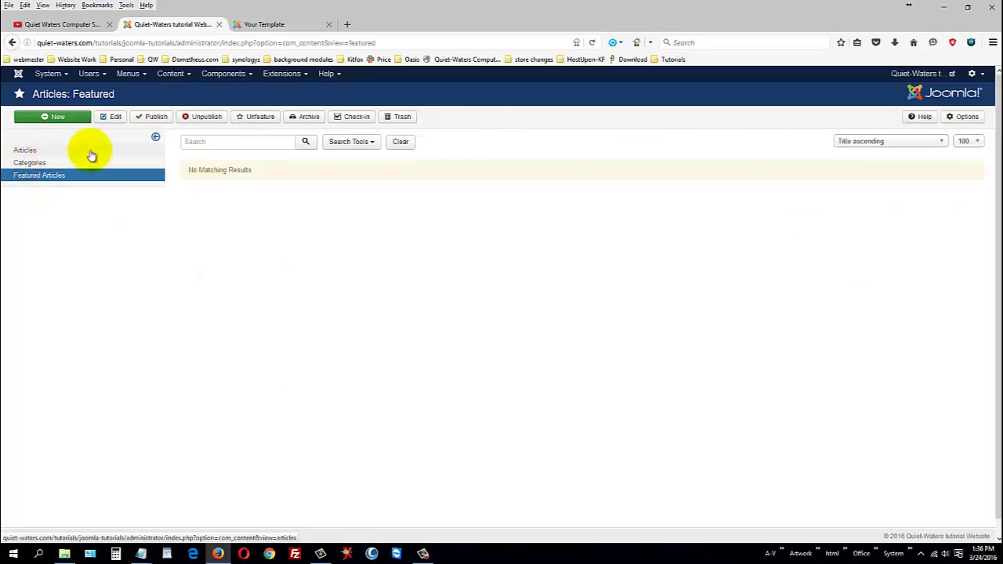
# Look over the Content and Components menus in the top bar, then close them
pyautogui.click(169, 73)
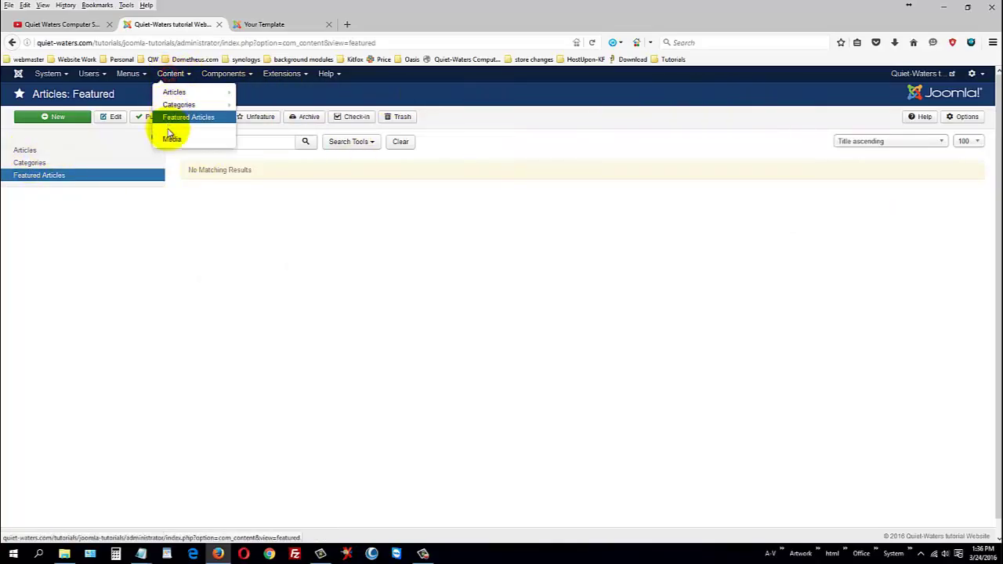
pyautogui.click(243, 74)
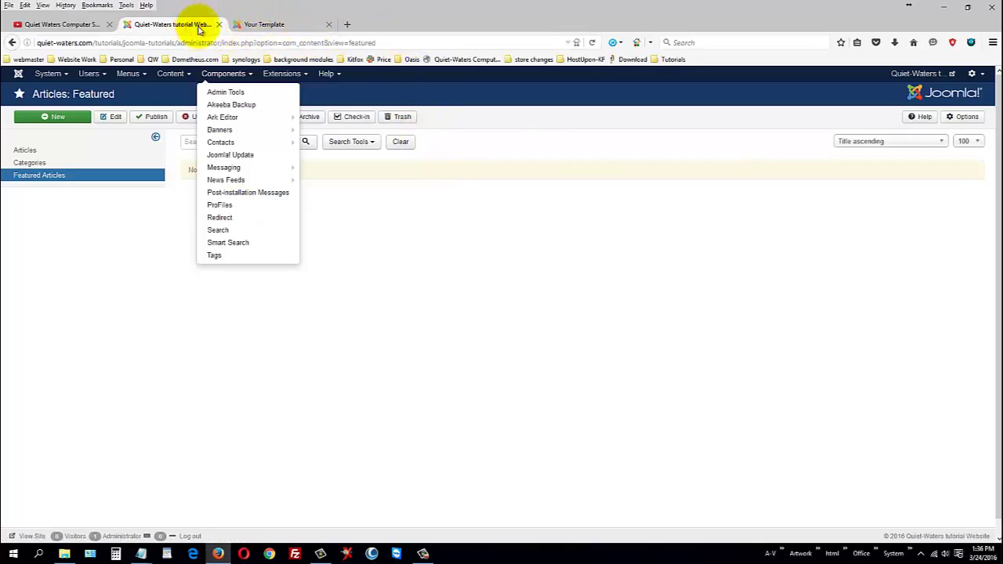
pyautogui.click(558, 112)
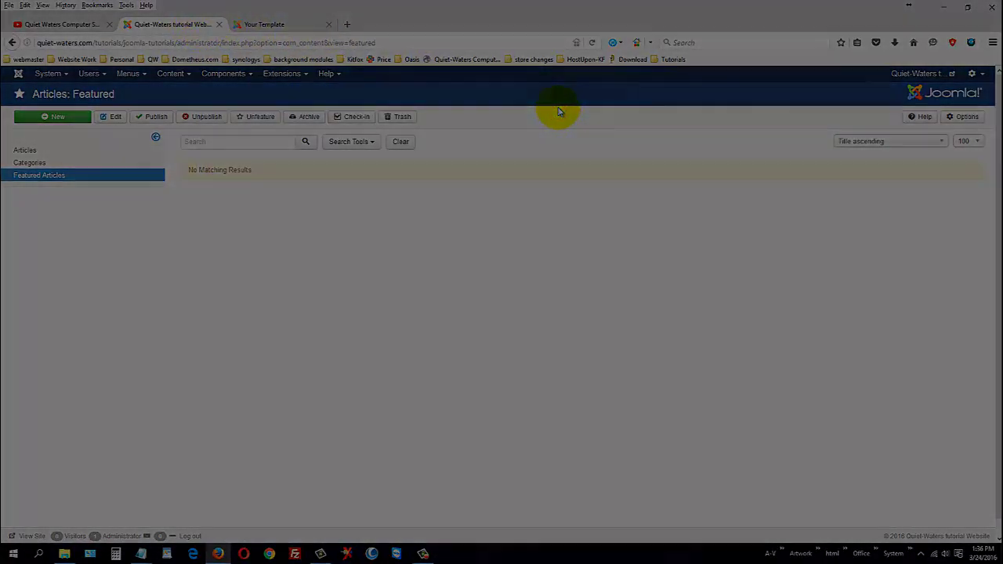